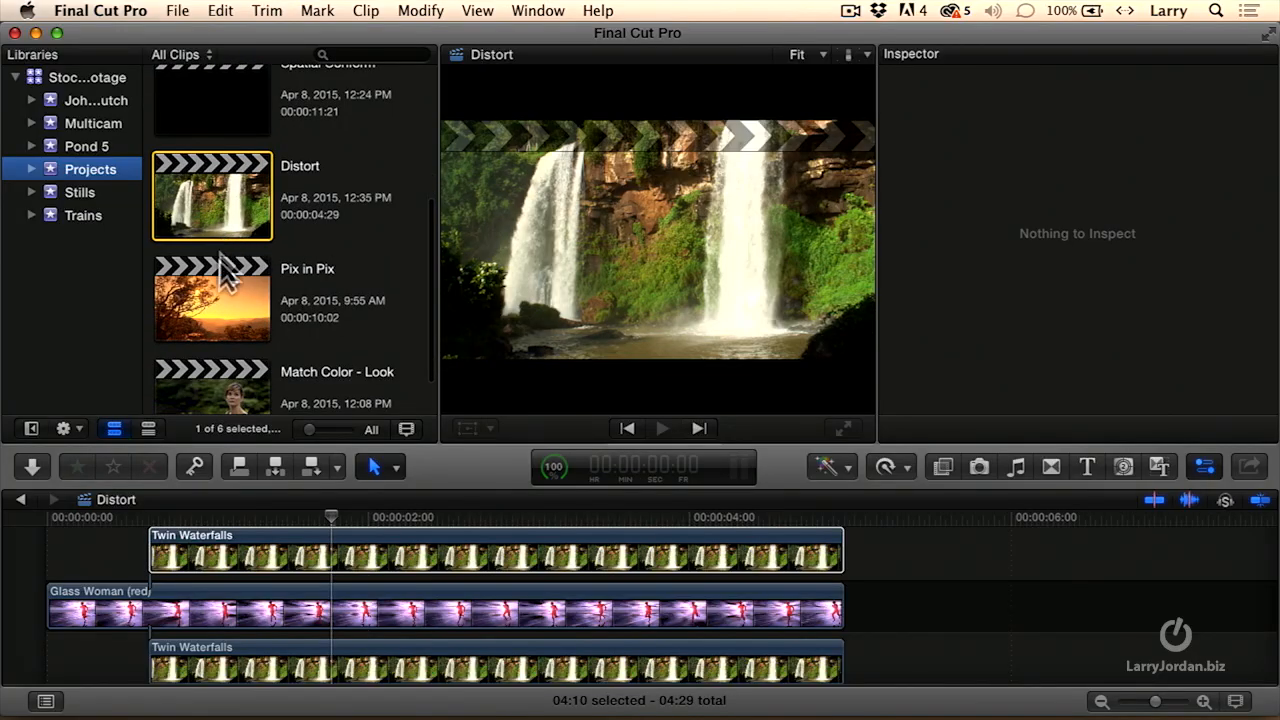
# - Open the Pix in Pix project and show clip names in the timeline
pyautogui.doubleClick(215, 289)
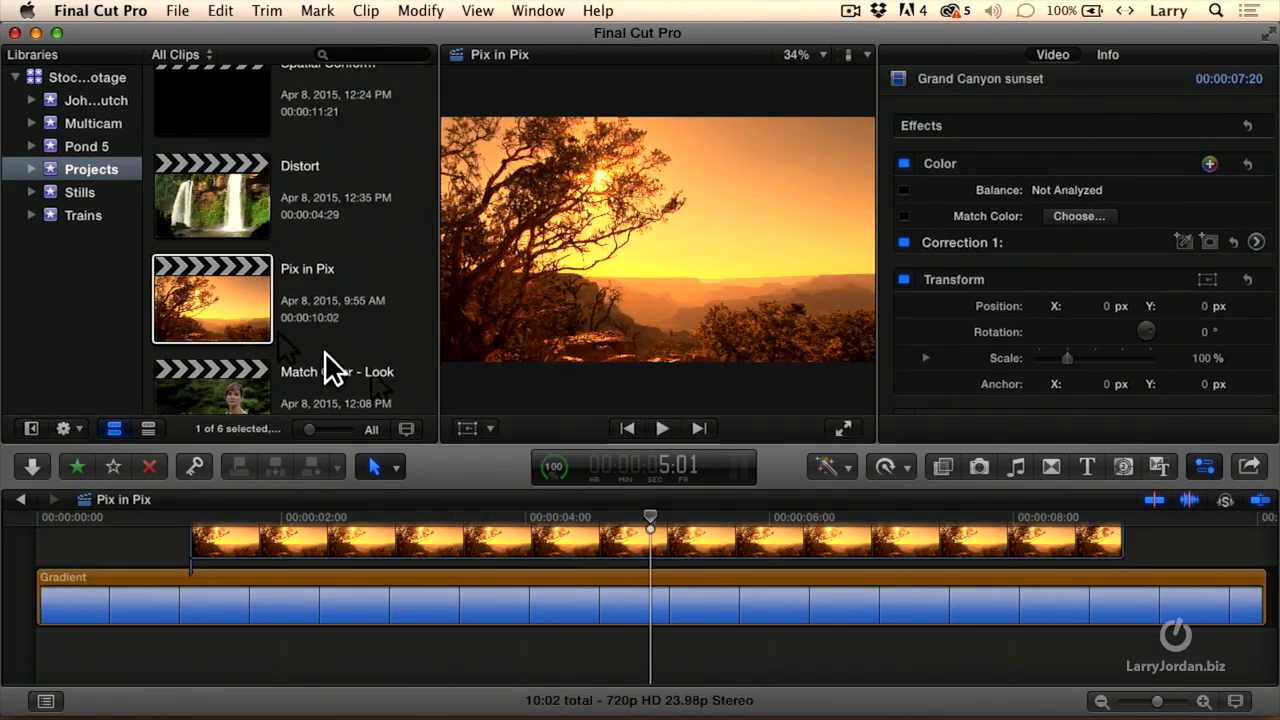
pyautogui.hotkey('ctrl', 'shift', '+')
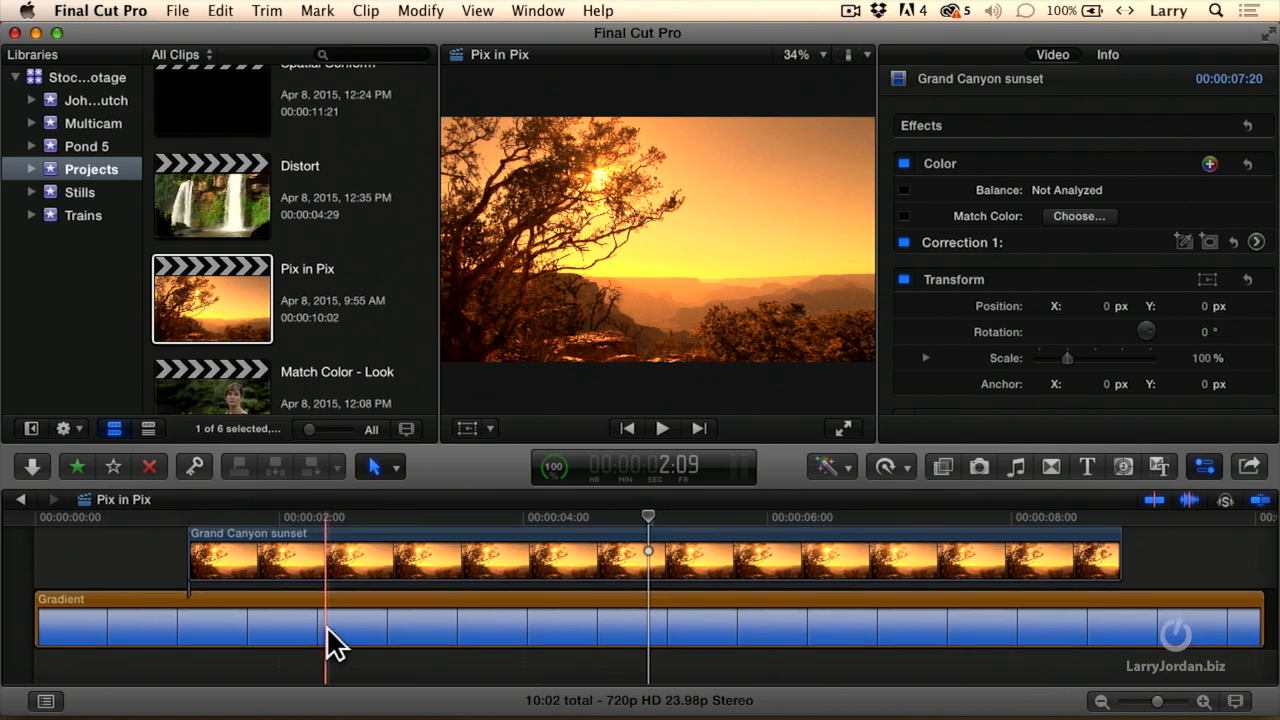
# - Angle the Gradient diagonally by dragging its light end toward the upper right
pyautogui.click(57, 517)
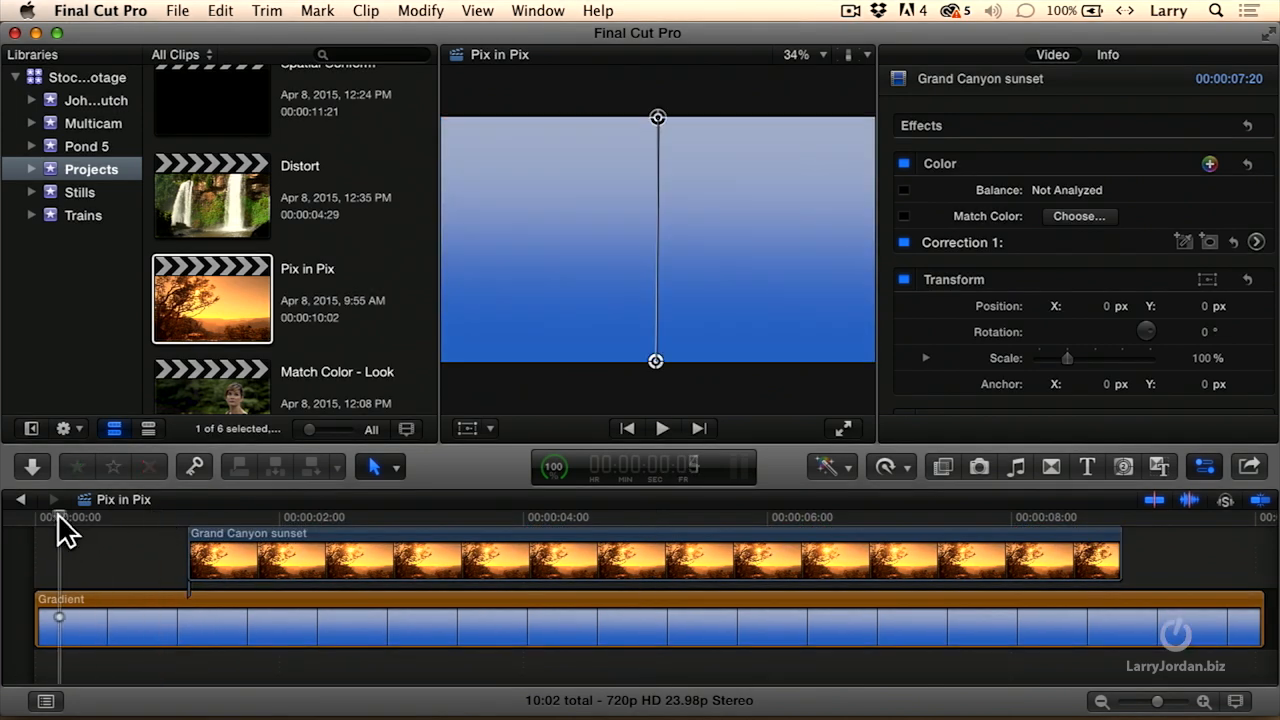
pyautogui.moveTo(57, 517); pyautogui.dragTo(100, 517)
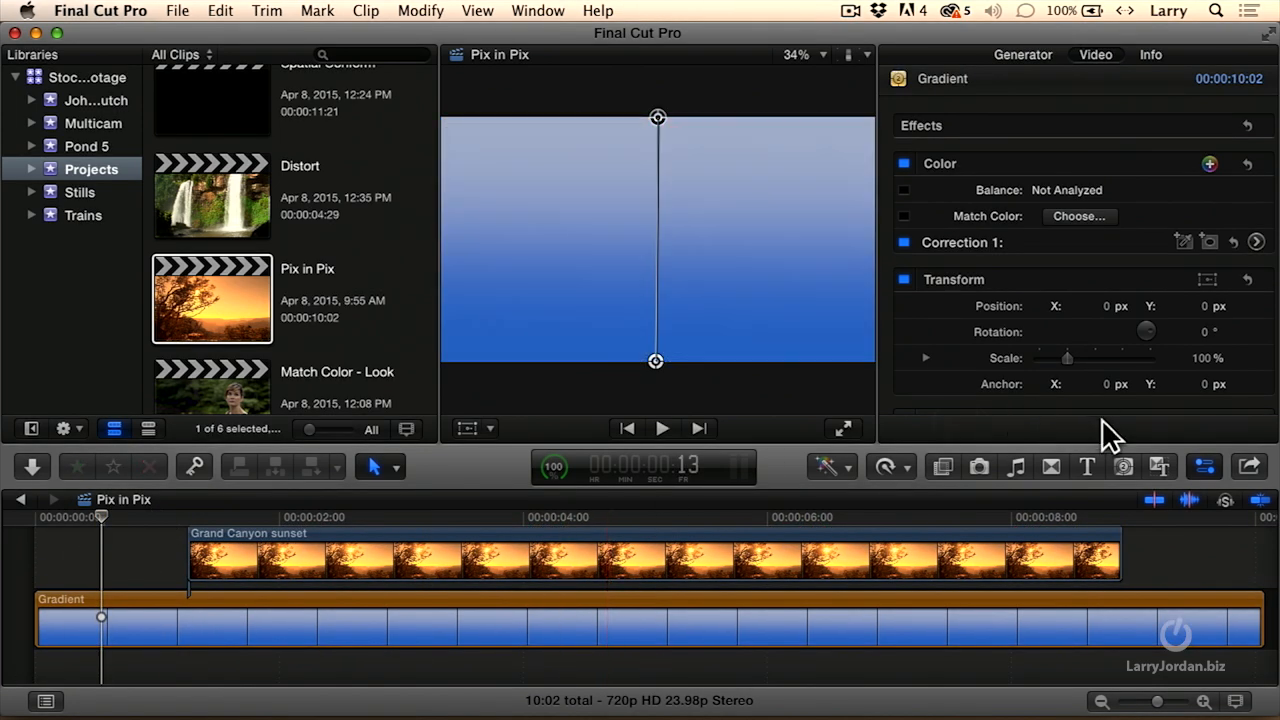
pyautogui.click(1124, 467)
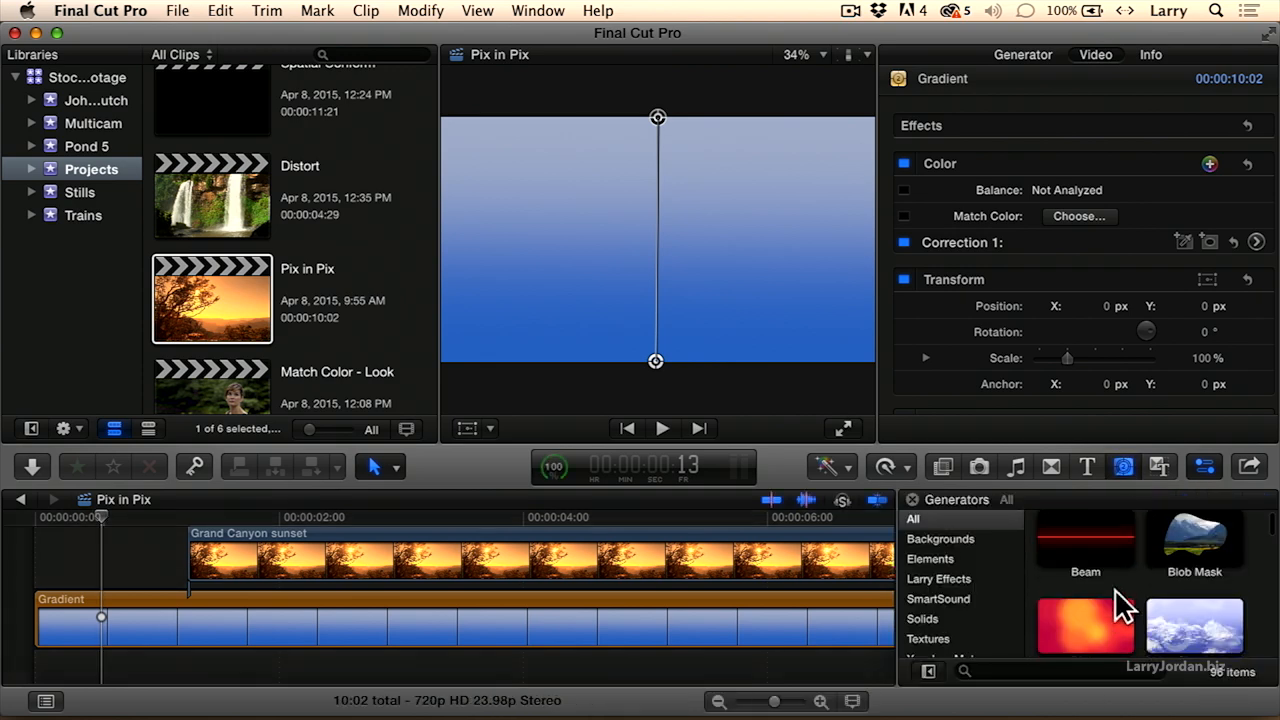
pyautogui.click(1124, 467)
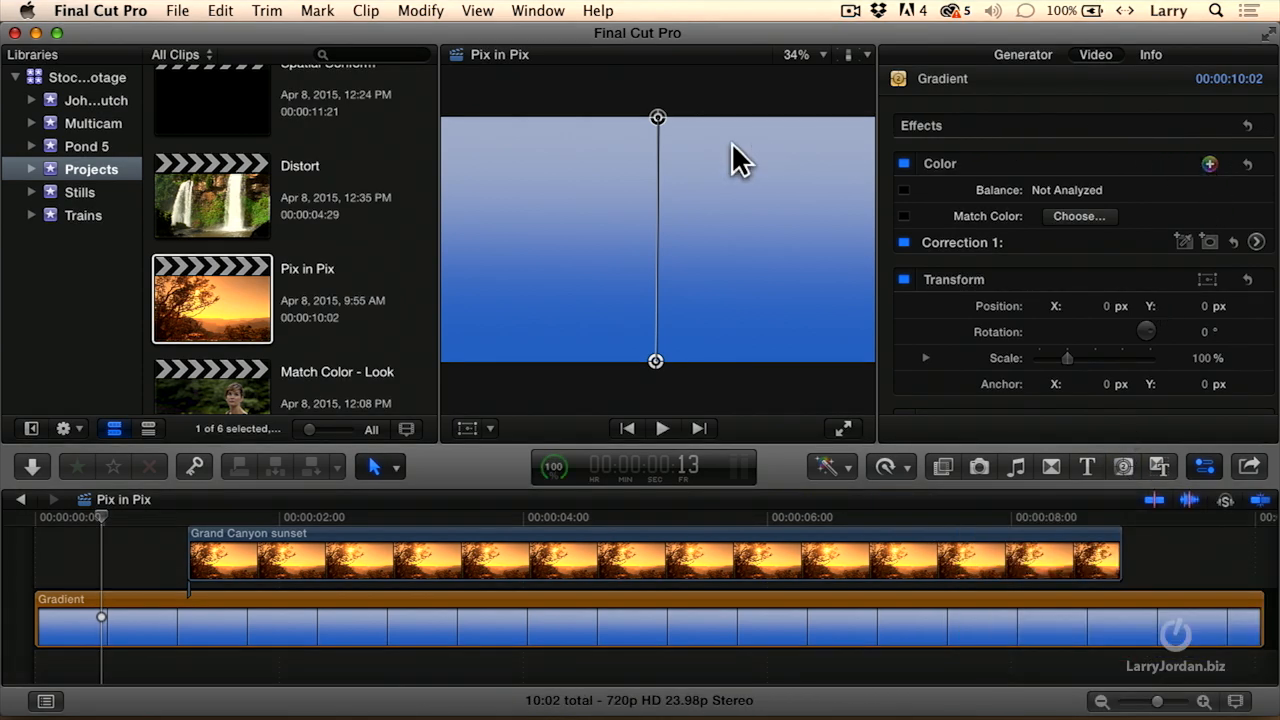
pyautogui.moveTo(656, 116)
pyautogui.mouseDown()
pyautogui.moveTo(790, 184)
pyautogui.moveTo(720, 190)
pyautogui.mouseUp()
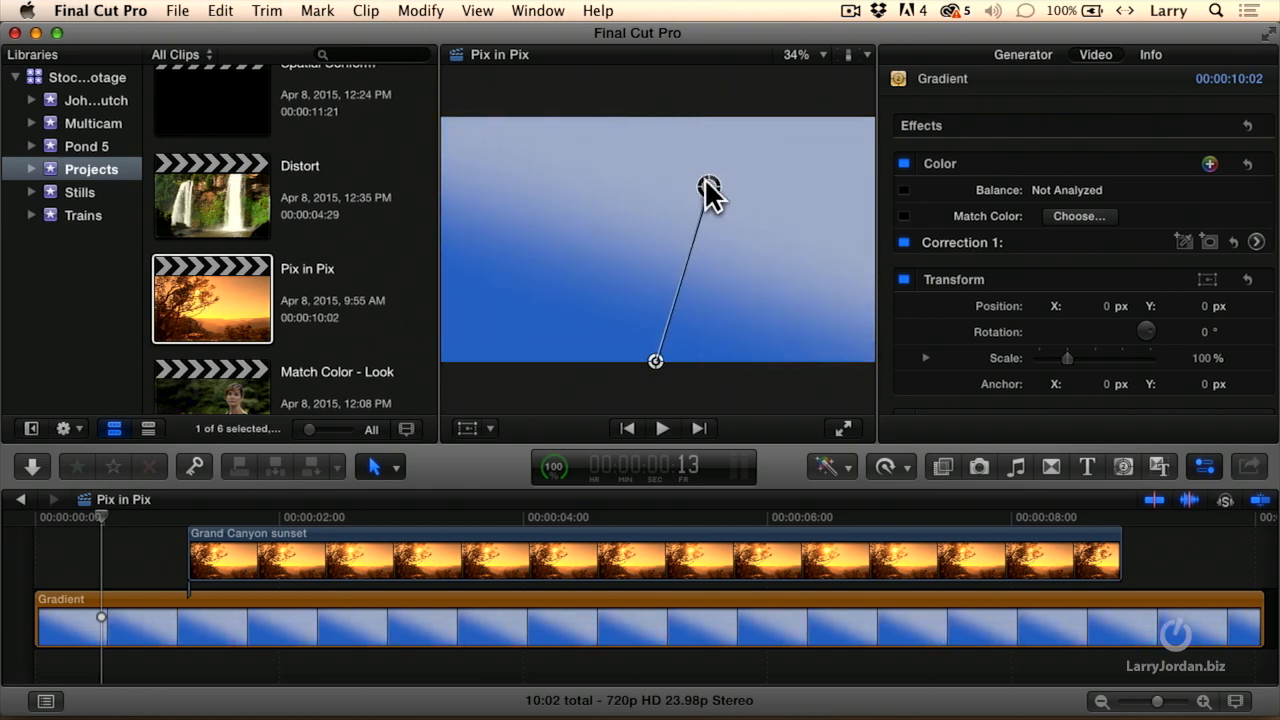
pyautogui.moveTo(720, 190); pyautogui.dragTo(710, 188)
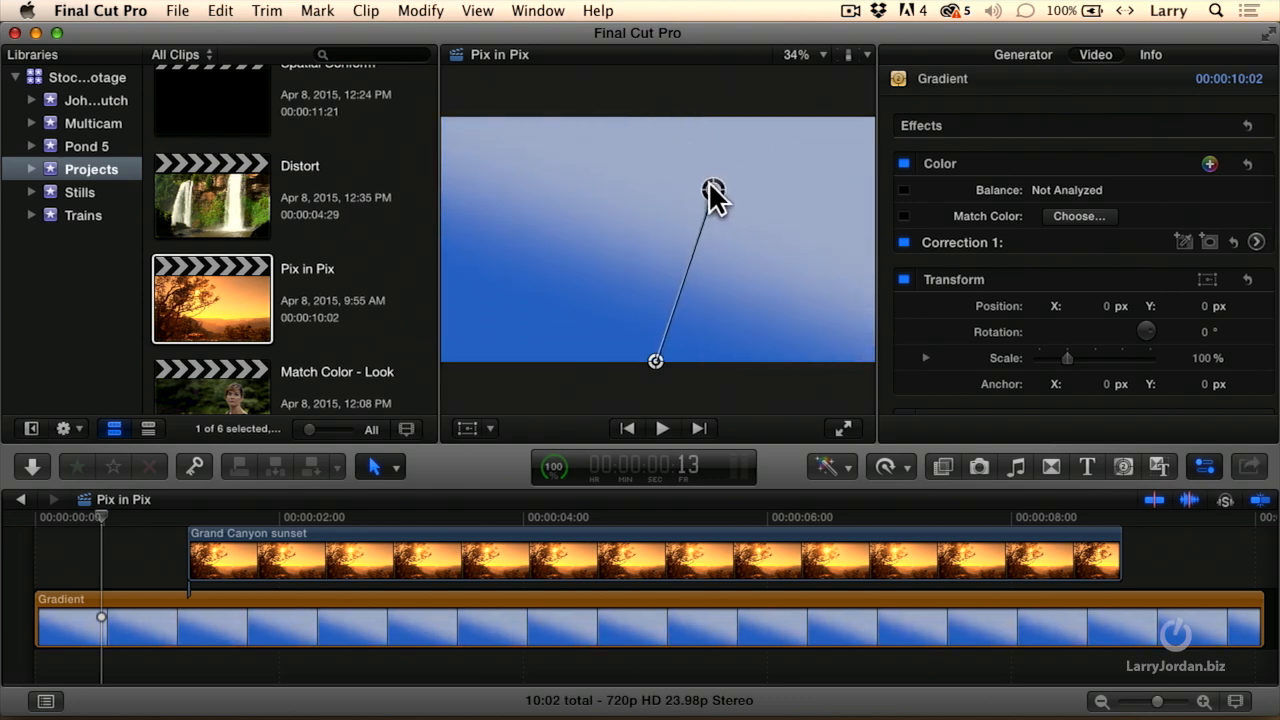
# - Nudge the gradient's dark end slightly left to -0.05, -0.49 px in its Generator settings
pyautogui.click(600, 615)
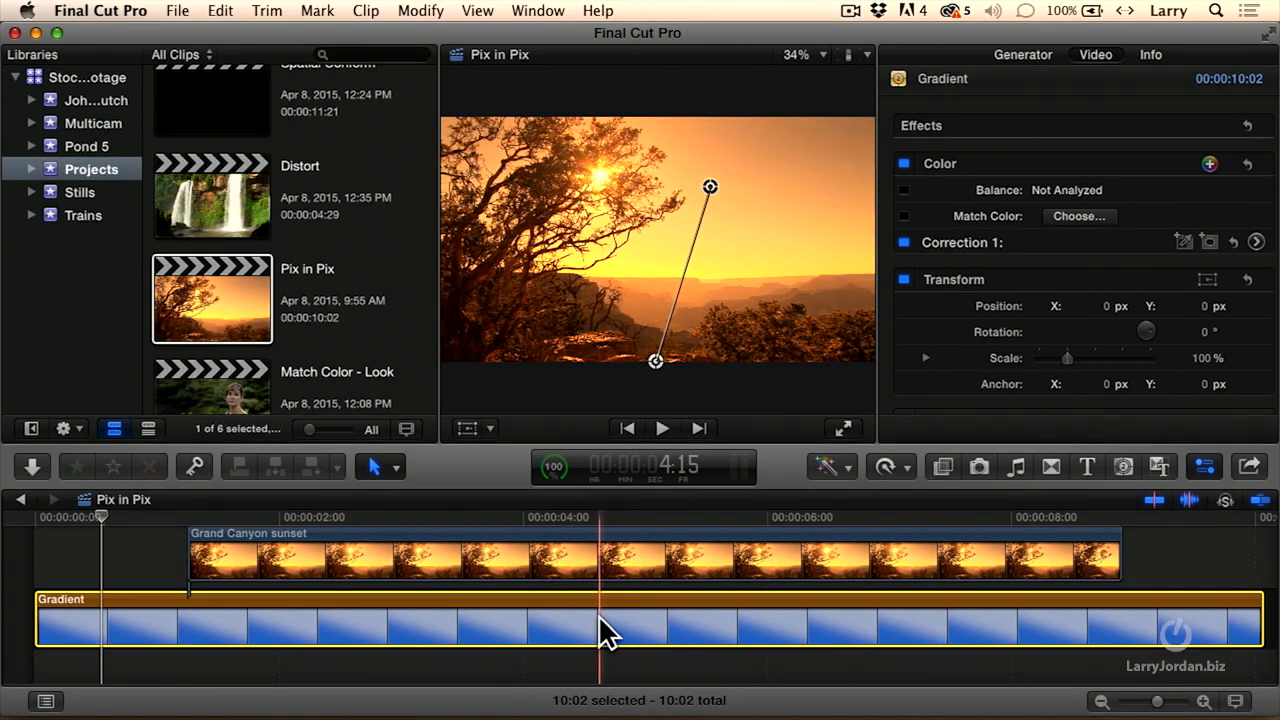
pyautogui.click(1018, 56)
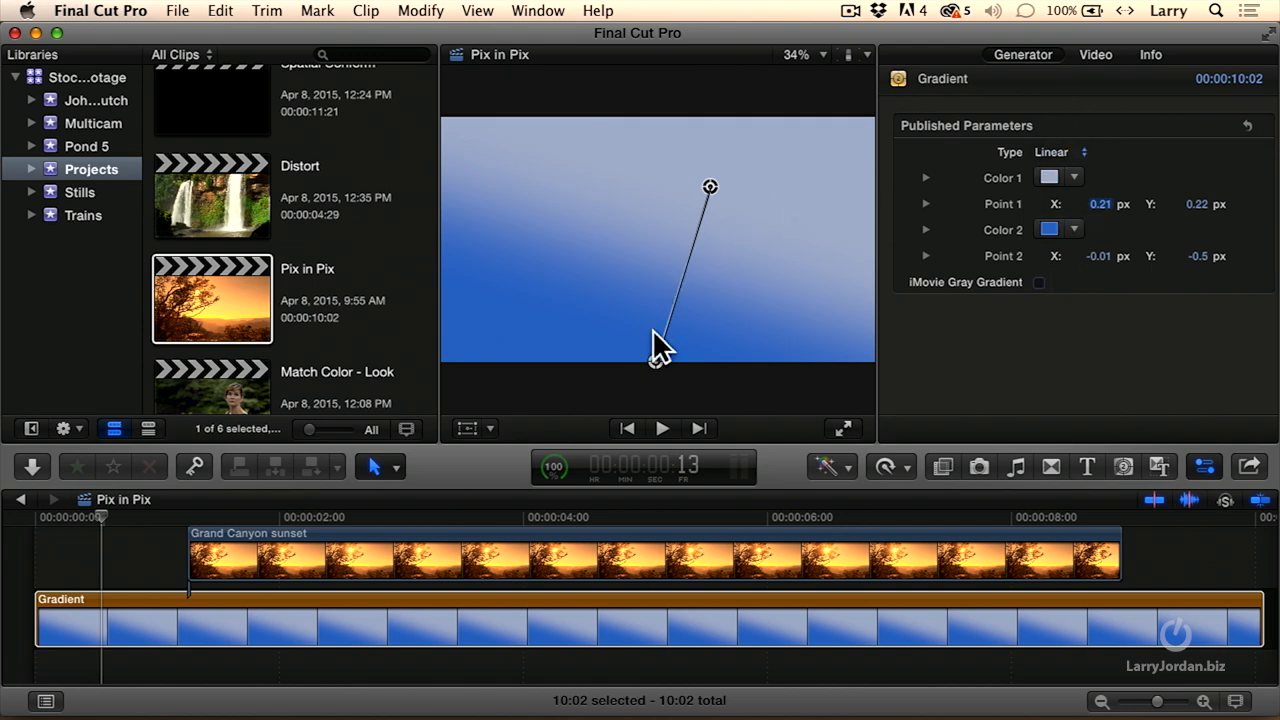
pyautogui.moveTo(655, 360); pyautogui.dragTo(647, 365)
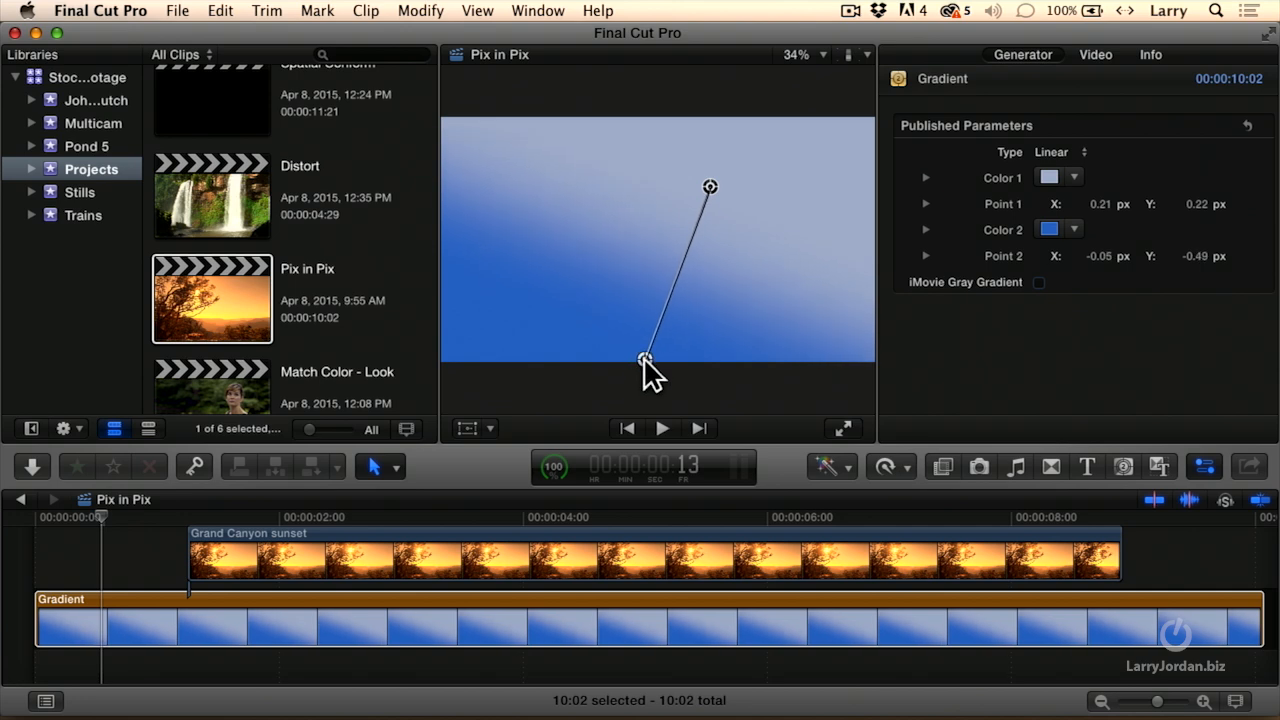
# - Scale the Grand Canyon sunset clip to 55% and enable transform handles in an enlarged viewer
pyautogui.click(483, 579)
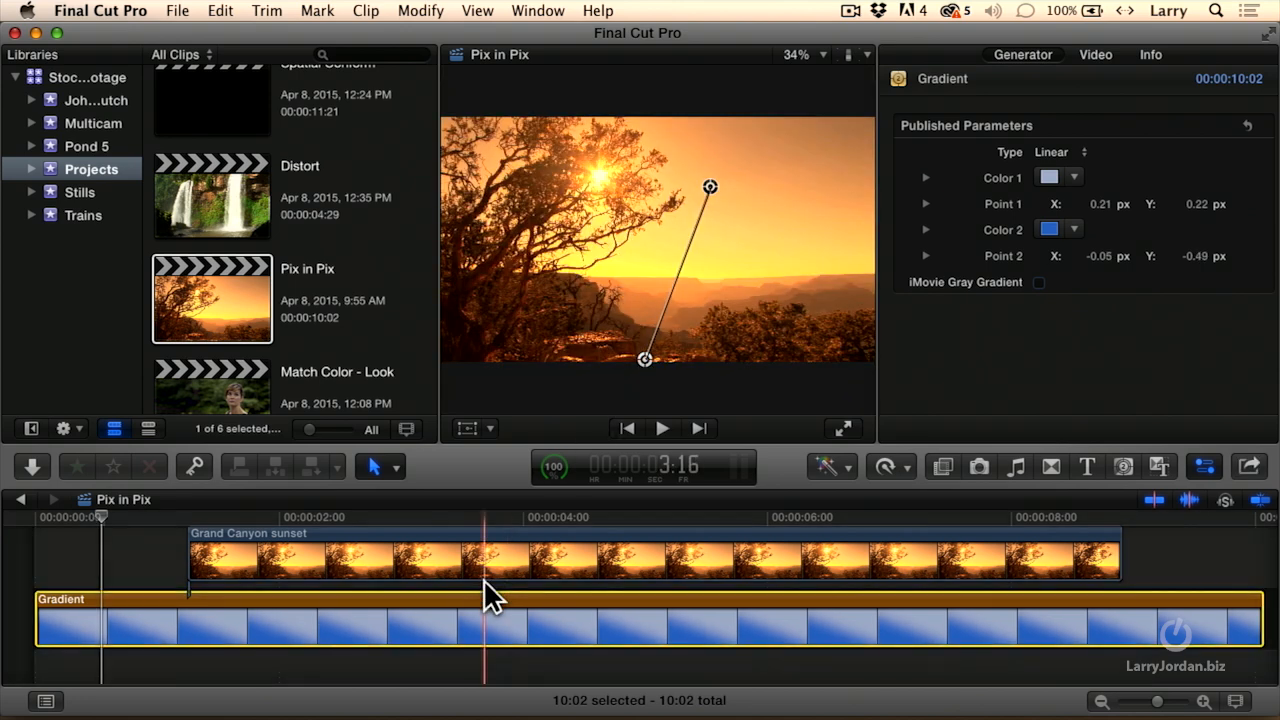
pyautogui.click(473, 550)
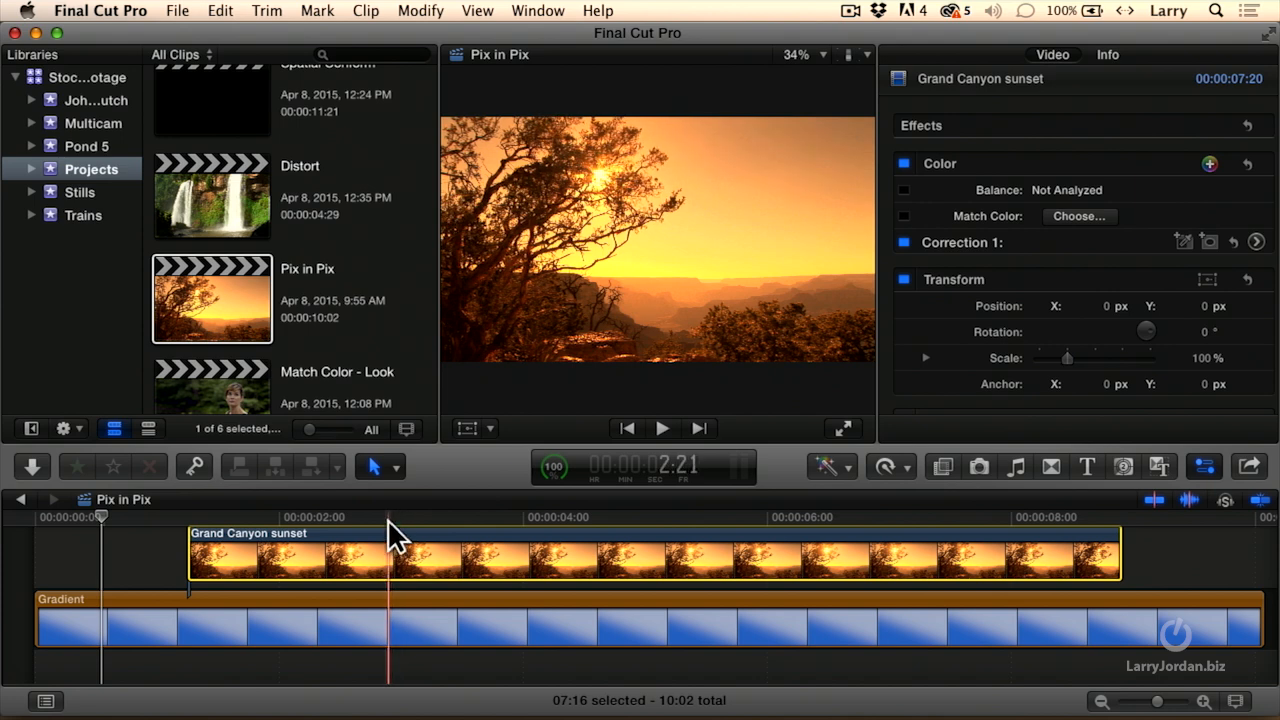
pyautogui.click(416, 518)
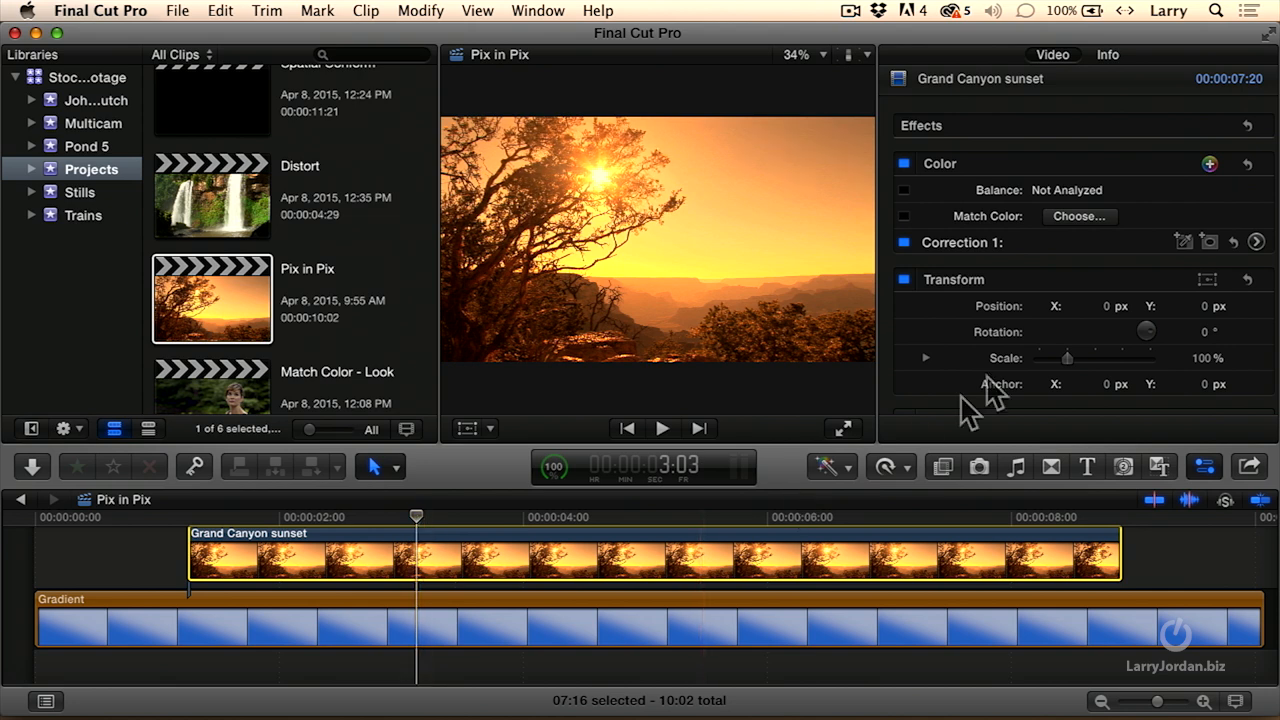
pyautogui.moveTo(1070, 358); pyautogui.dragTo(1052, 358)
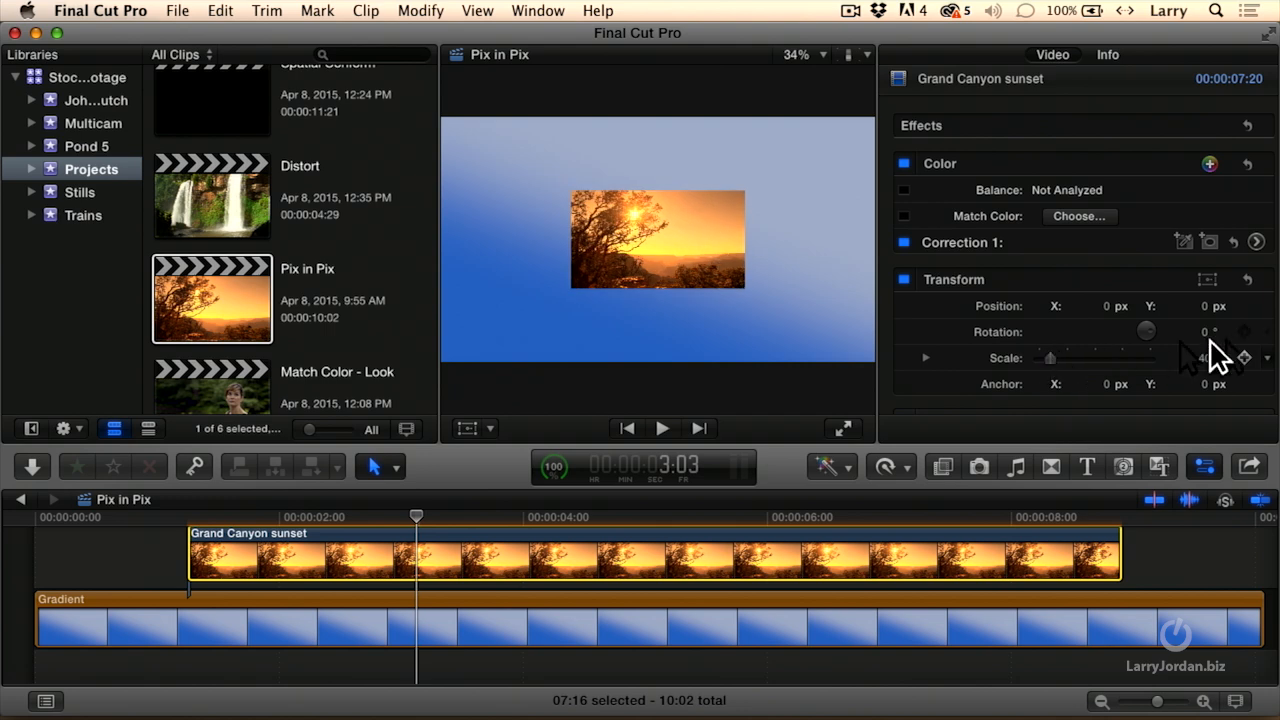
pyautogui.click(1212, 358)
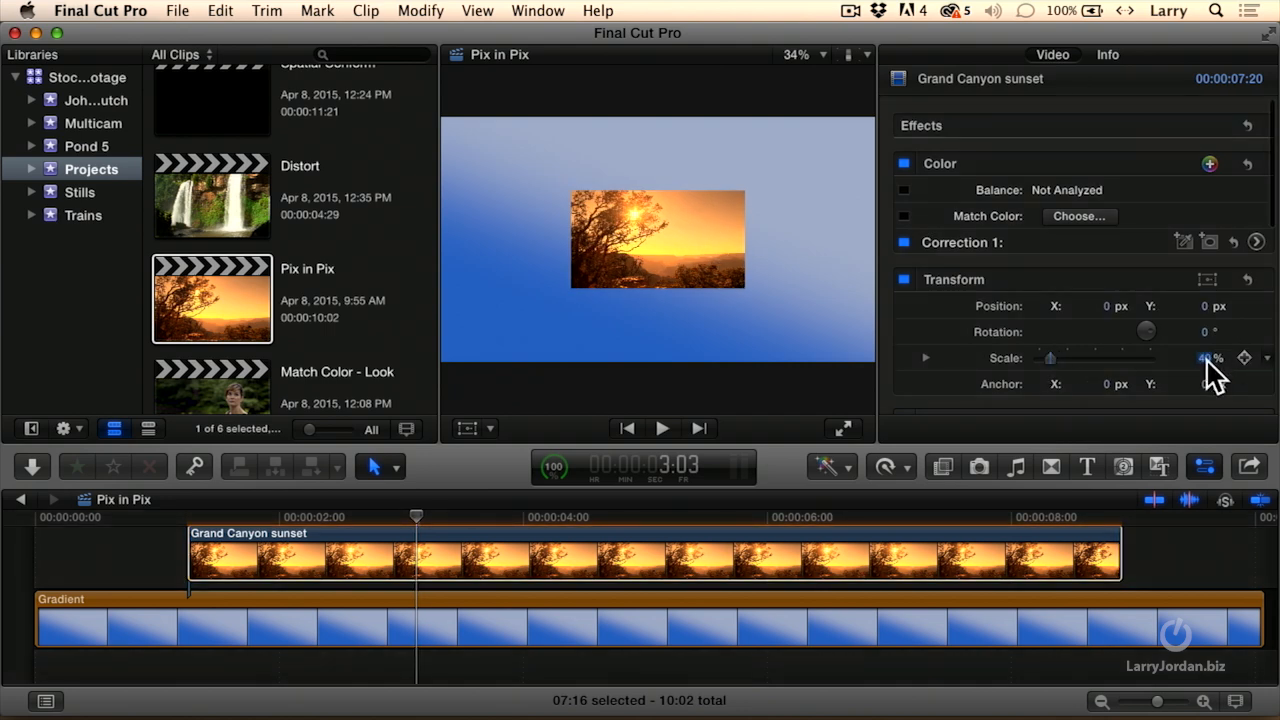
pyautogui.moveTo(1212, 358); pyautogui.dragTo(1212, 340)
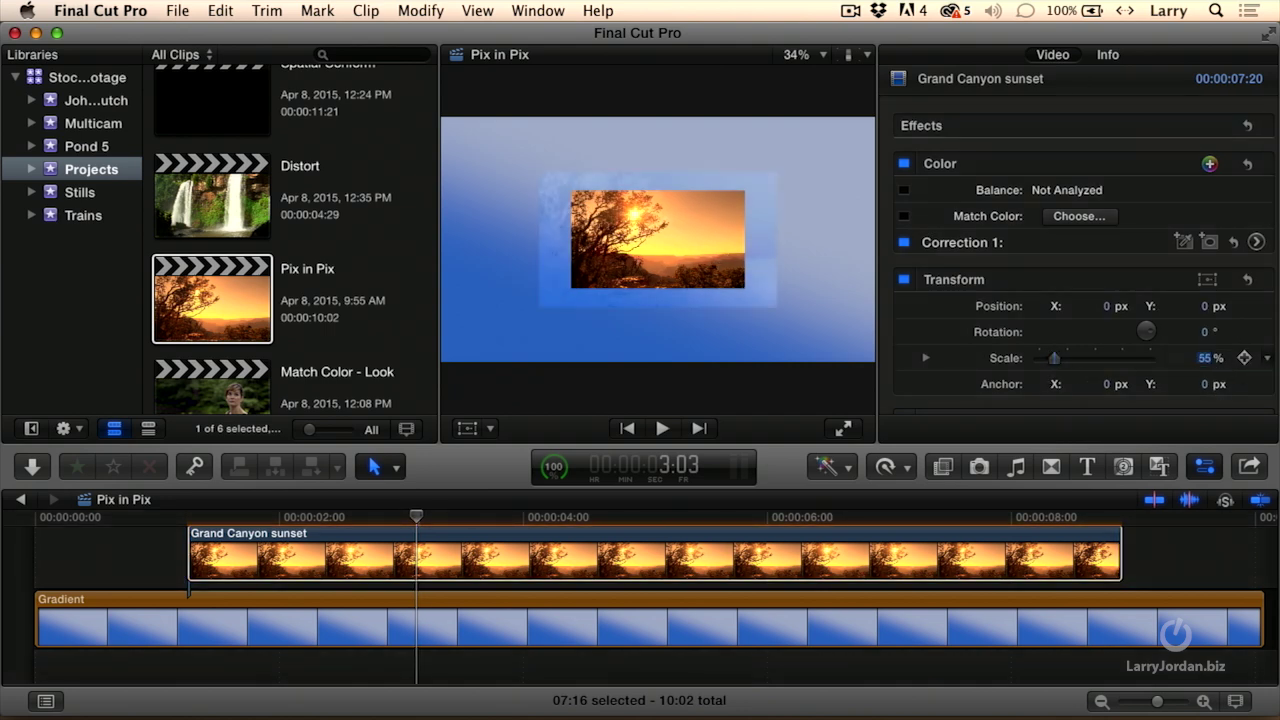
pyautogui.click(1208, 280)
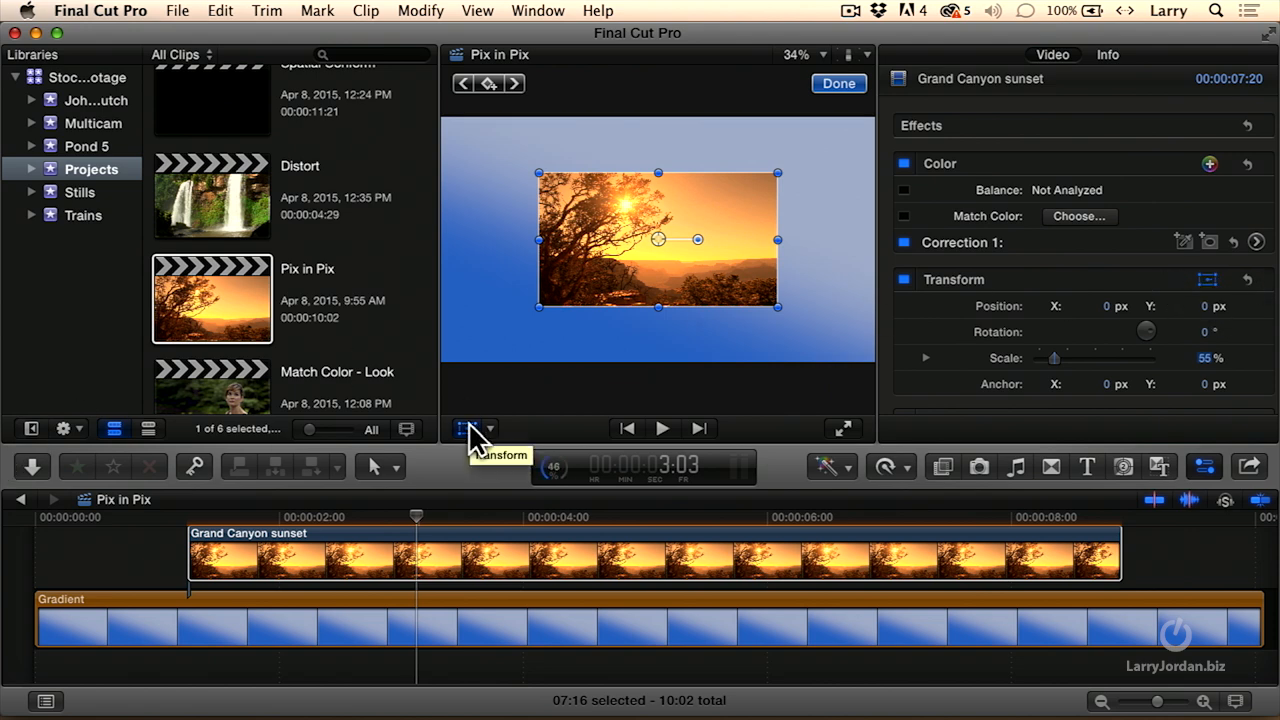
pyautogui.press('ctrl+super+1')
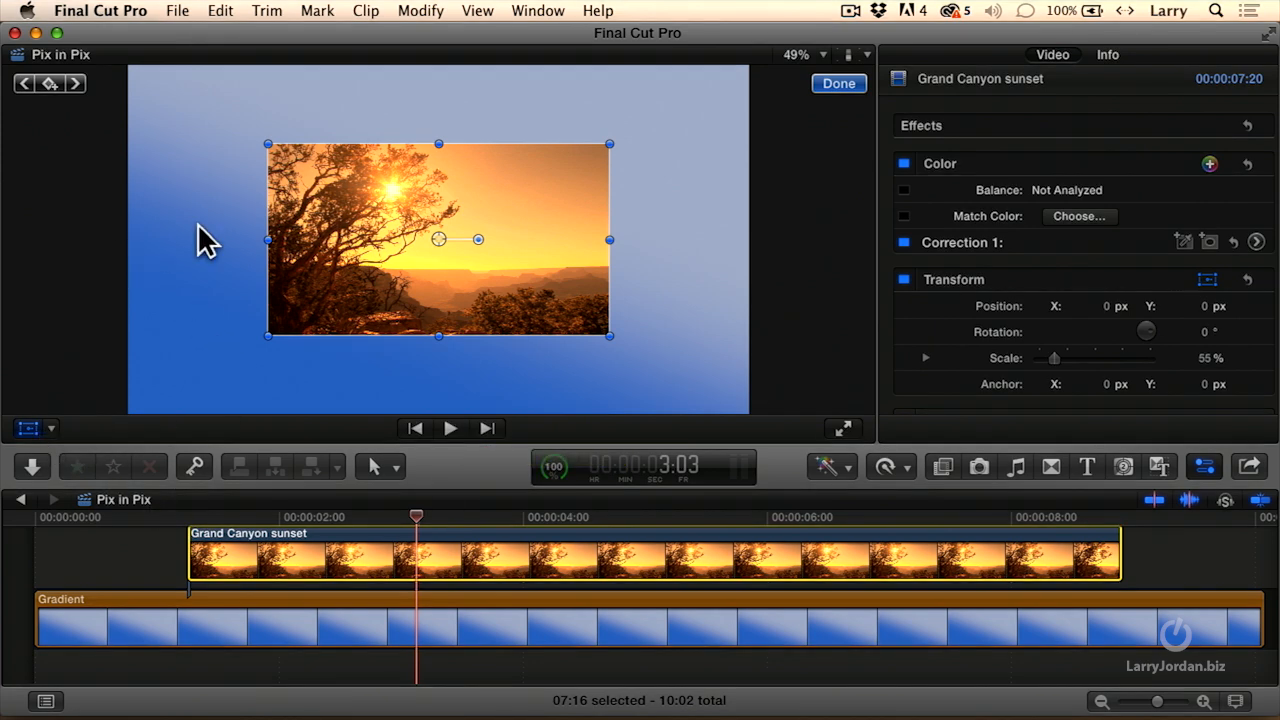
# - Move the 55% sunset inset toward the upper left of the frame
pyautogui.moveTo(440, 235); pyautogui.dragTo(373, 218)
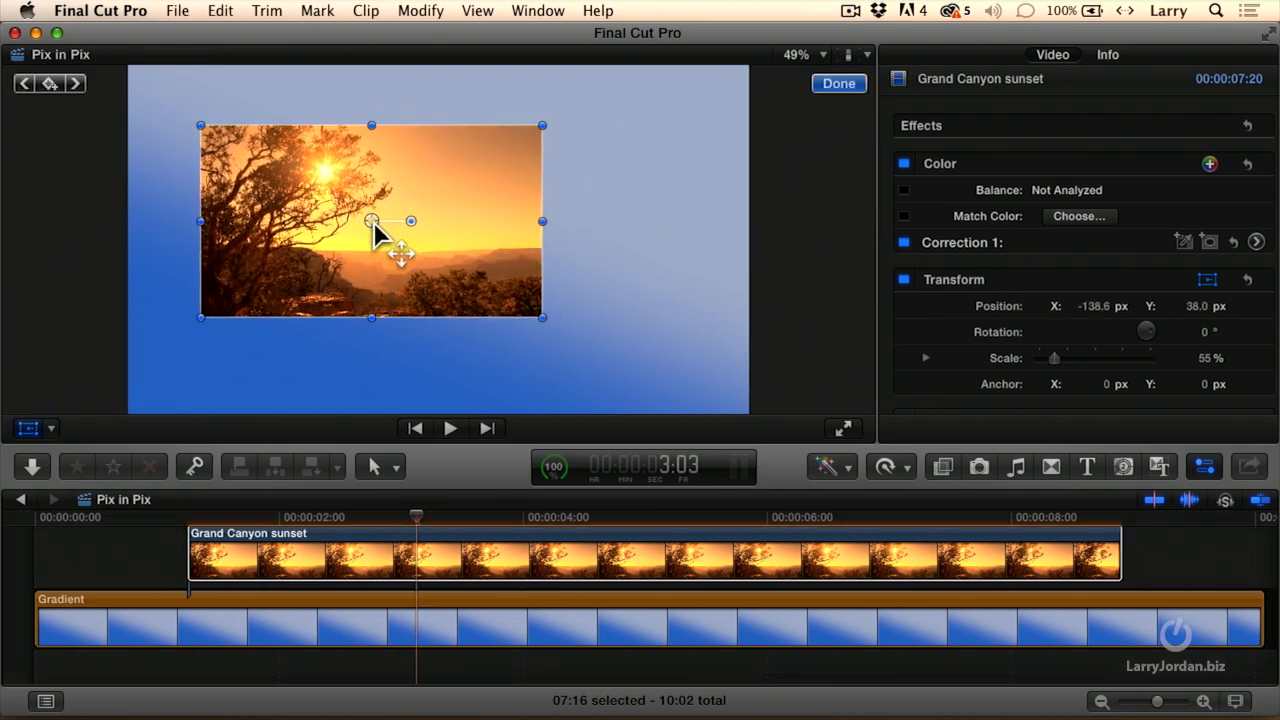
pyautogui.click(839, 83)
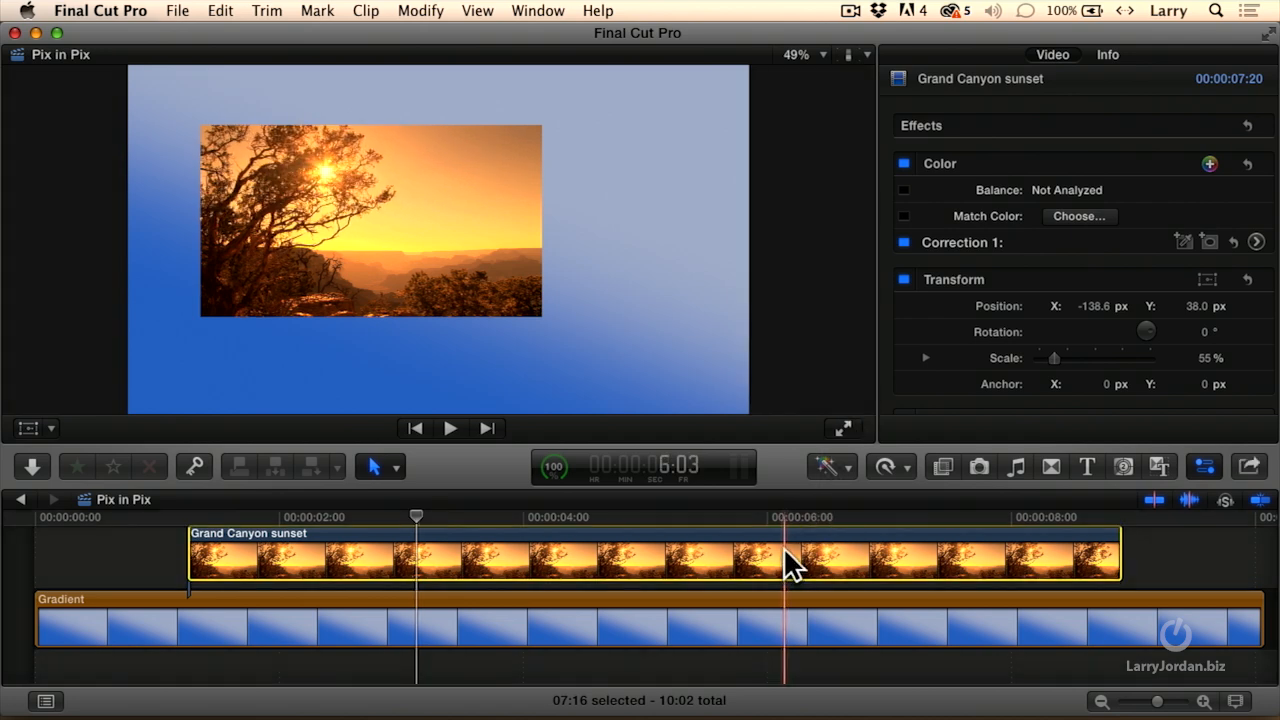
# - Apply a Simple Border effect to the sunset clip and thicken it to width 51
pyautogui.click(943, 466)
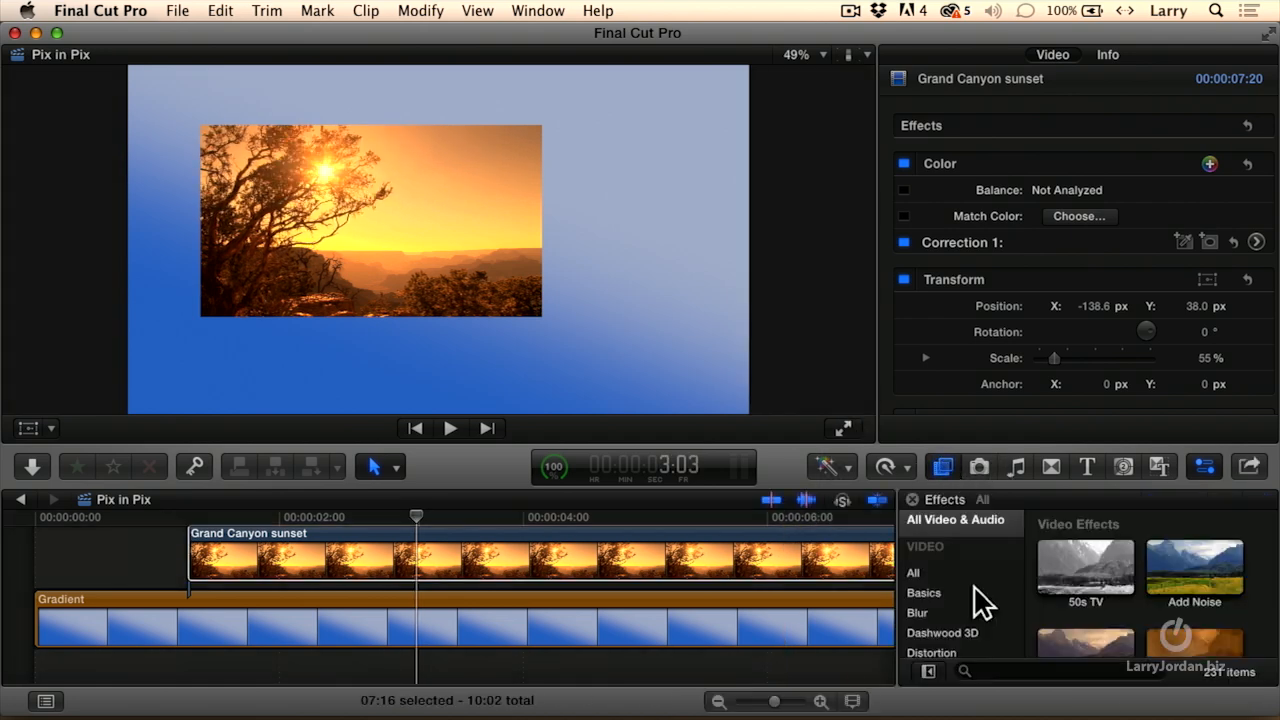
pyautogui.click(1045, 671)
pyautogui.write('v')
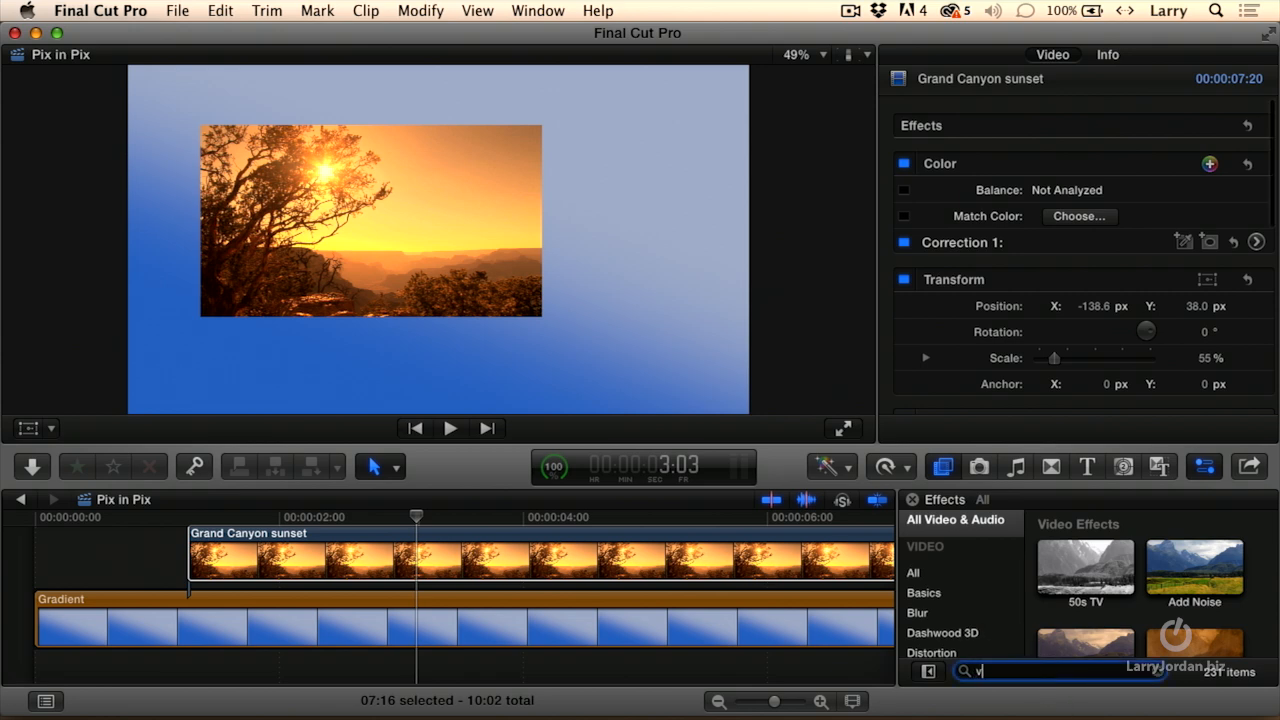
pyautogui.write('ord')
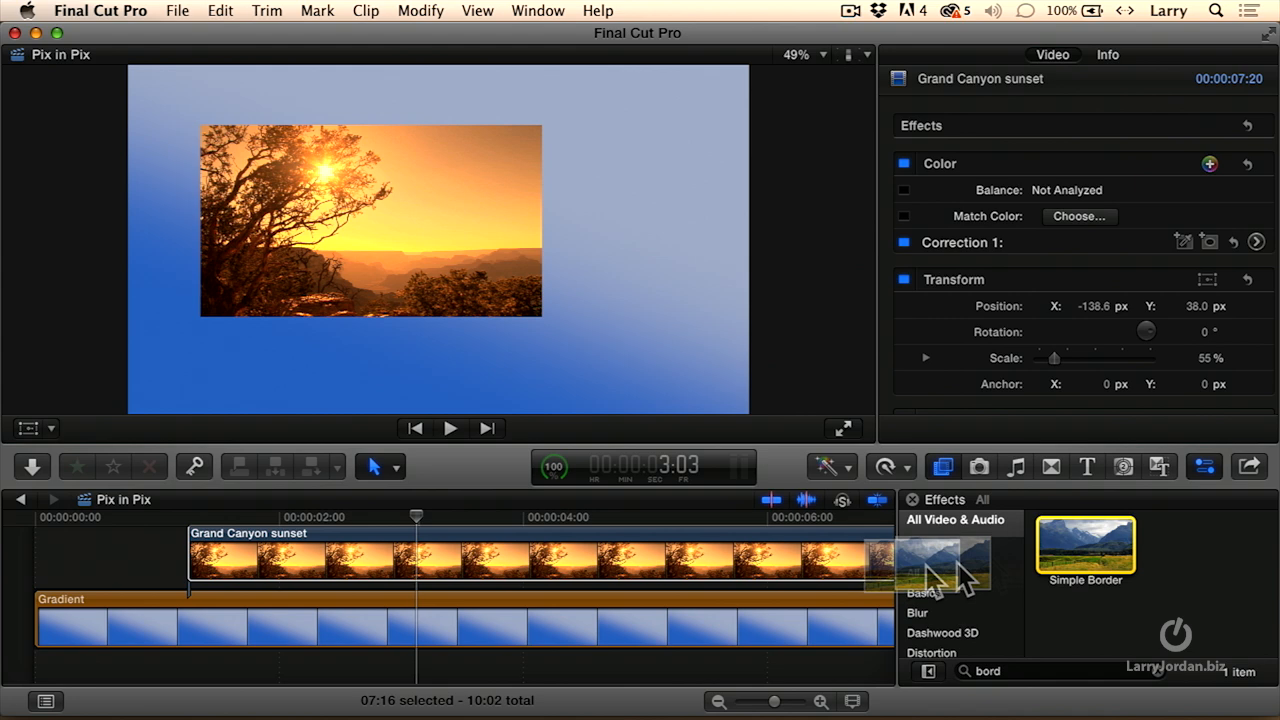
pyautogui.moveTo(1125, 558); pyautogui.dragTo(745, 565)
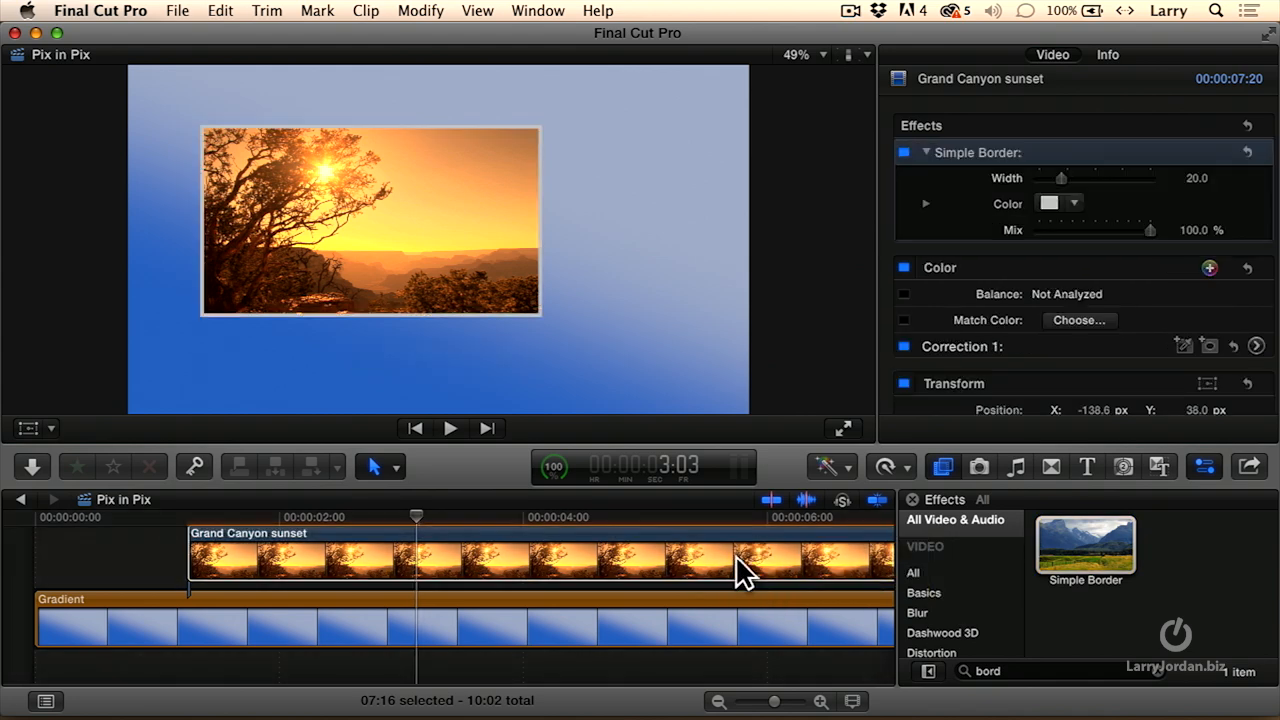
pyautogui.click(735, 555)
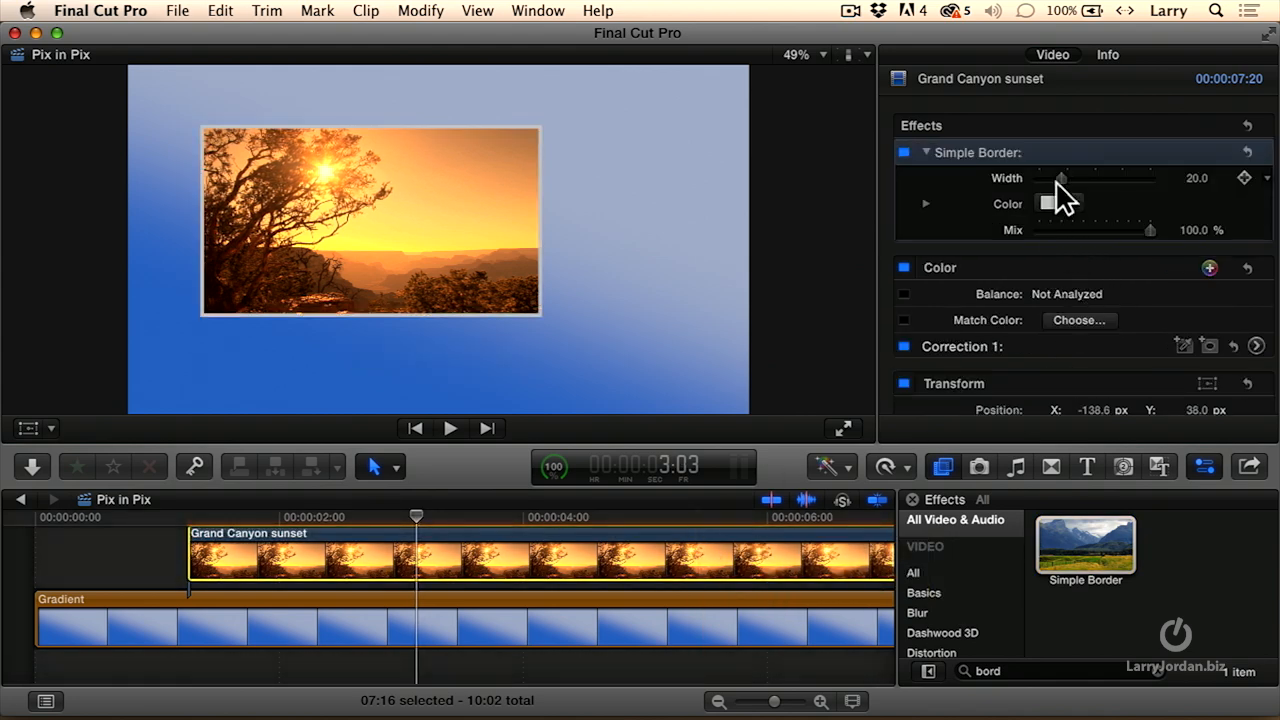
pyautogui.moveTo(1062, 178); pyautogui.dragTo(1097, 178)
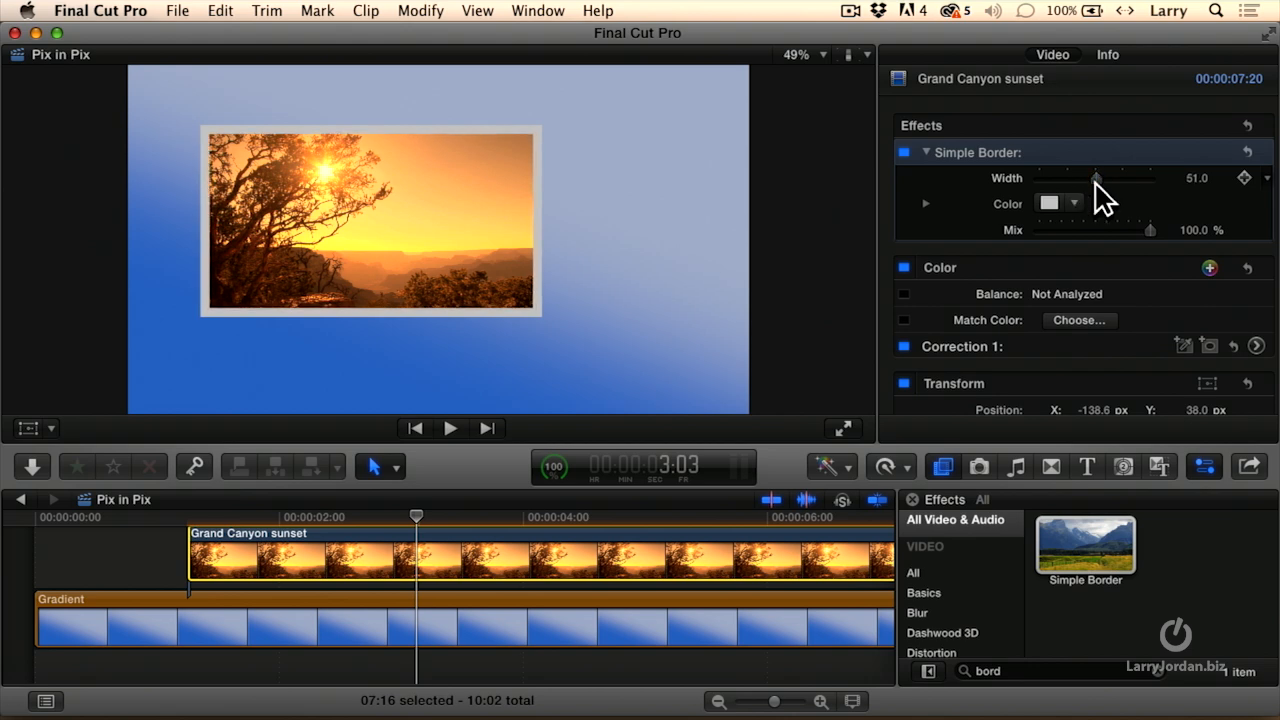
# - Change the Simple Border colour from light grey to pure white
pyautogui.click(1073, 204)
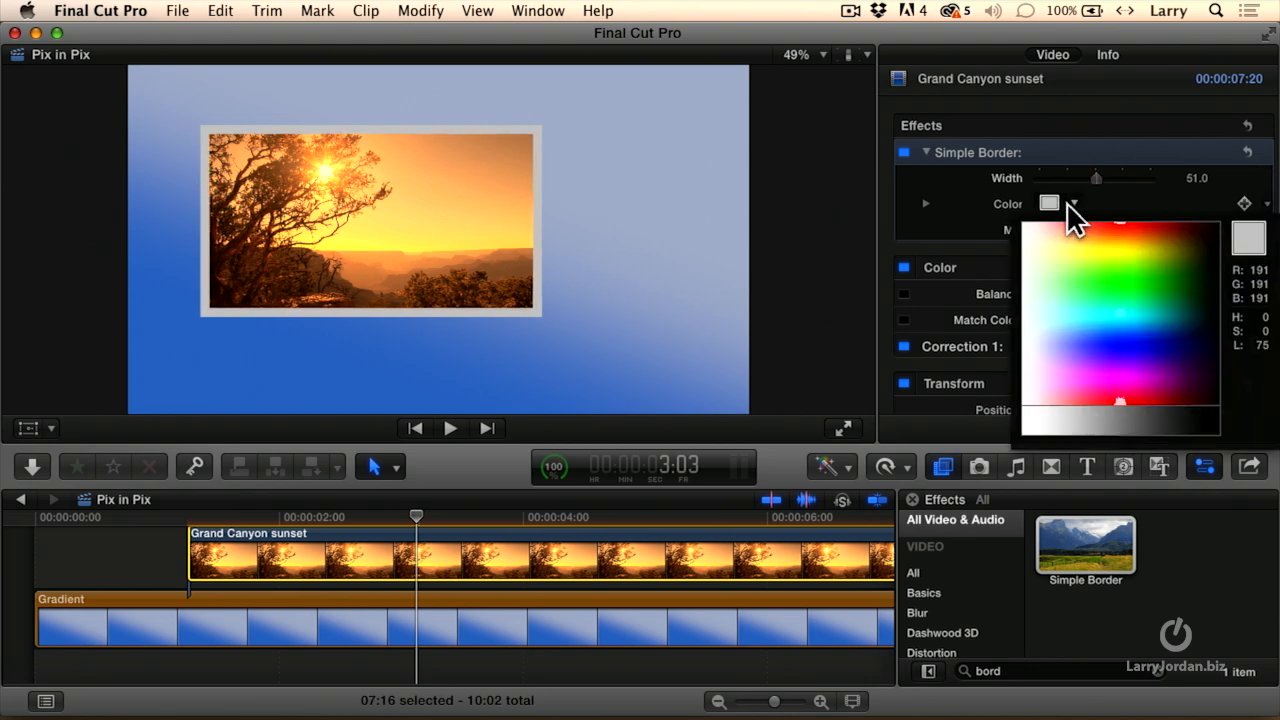
pyautogui.moveTo(1068, 288)
pyautogui.mouseDown()
pyautogui.moveTo(1030, 230)
pyautogui.moveTo(1045, 222)
pyautogui.mouseUp()
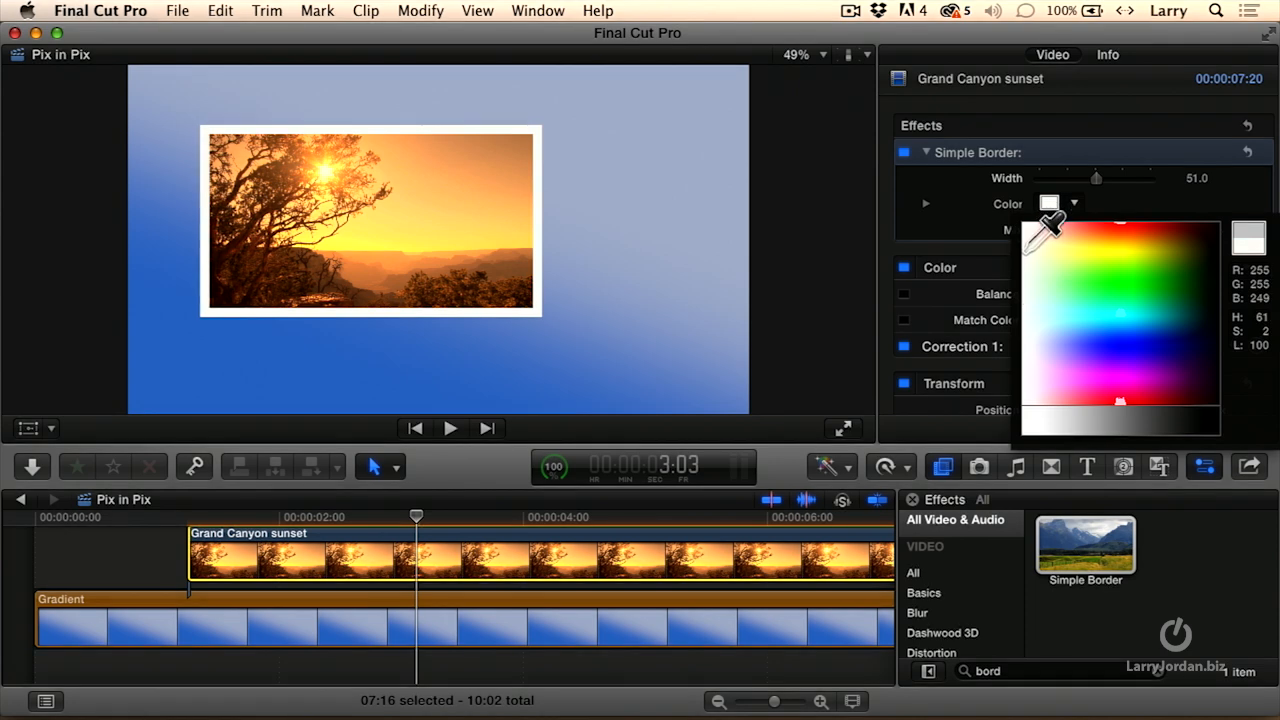
pyautogui.click(1048, 206)
pyautogui.click(1048, 204)
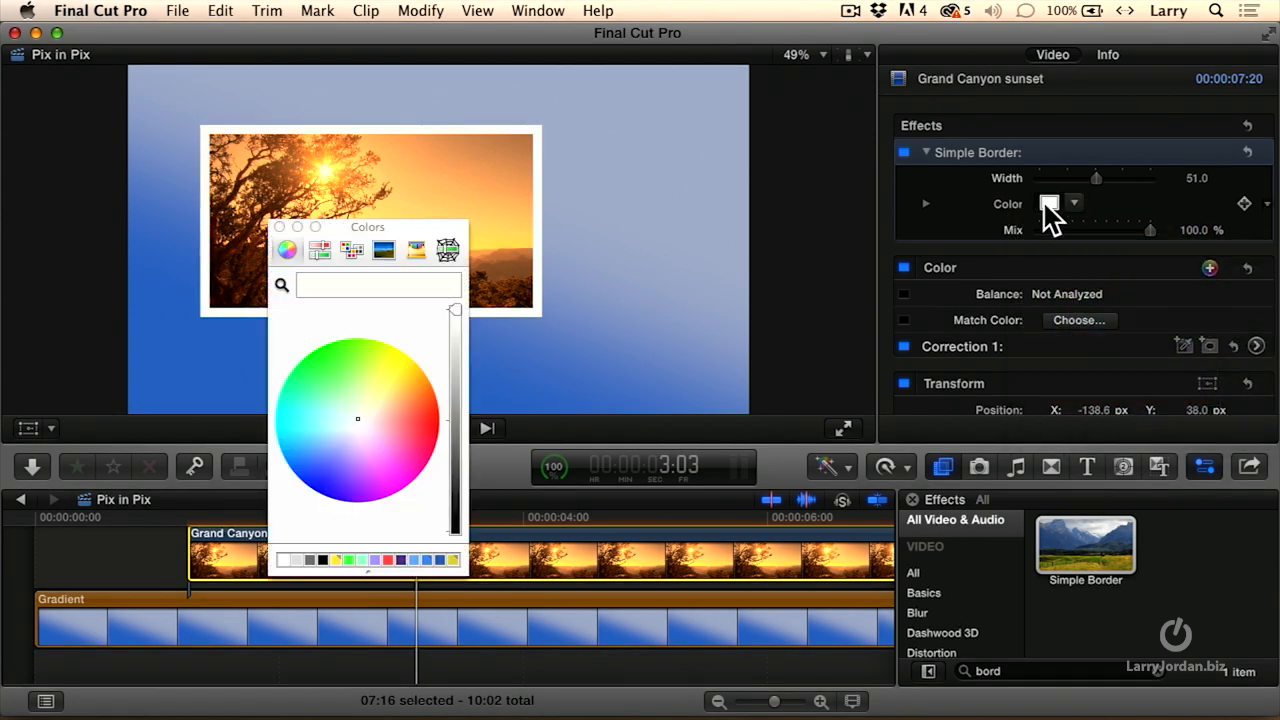
pyautogui.moveTo(344, 231); pyautogui.dragTo(737, 192)
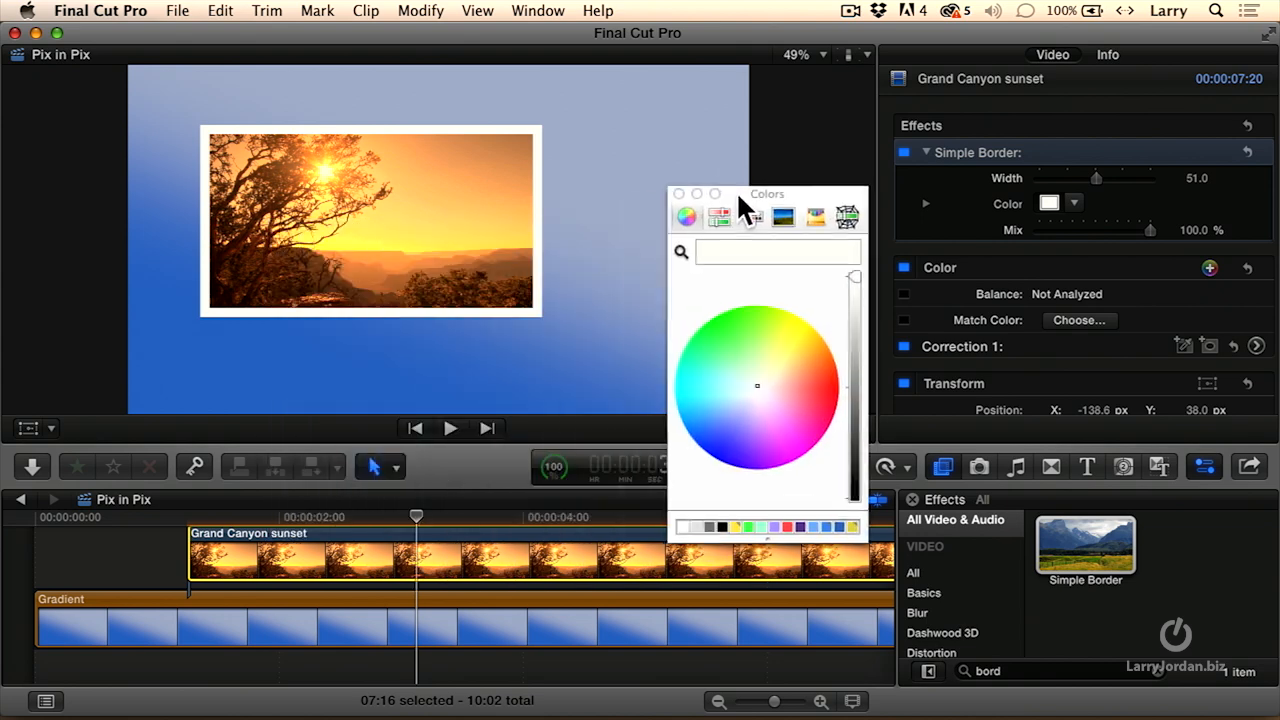
pyautogui.click(677, 188)
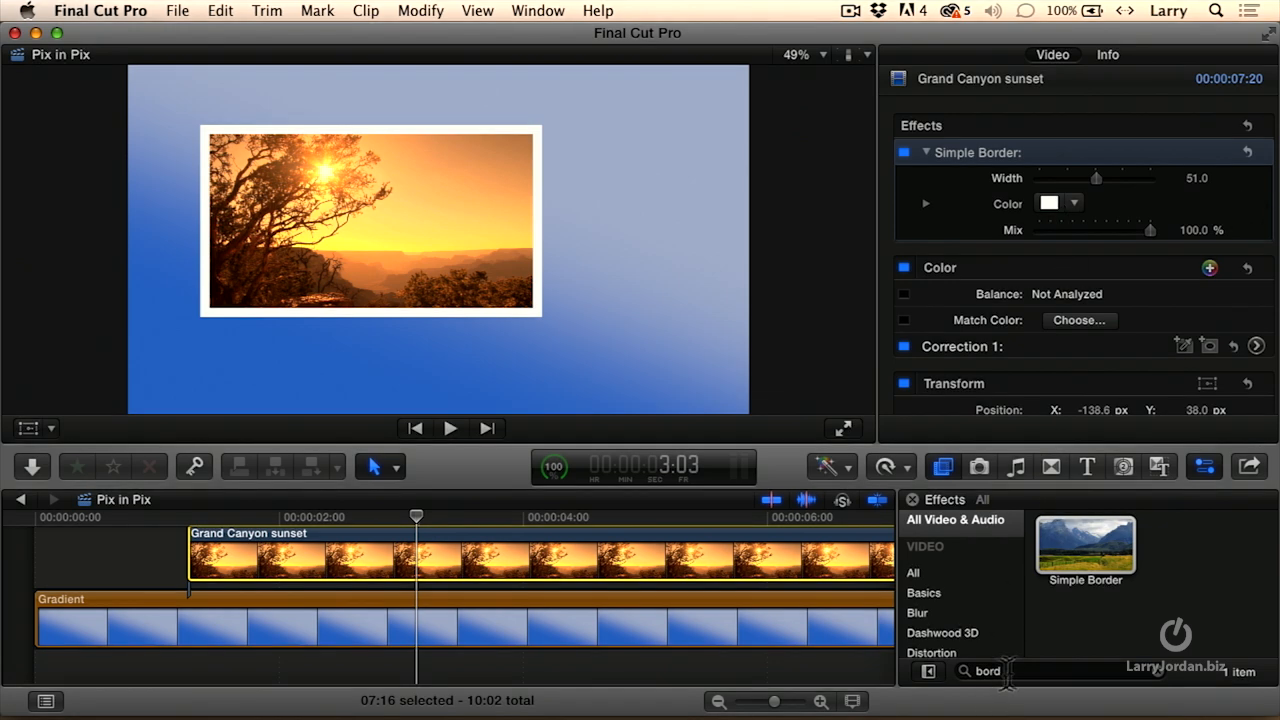
pyautogui.click(1000, 671)
pyautogui.write('drop')
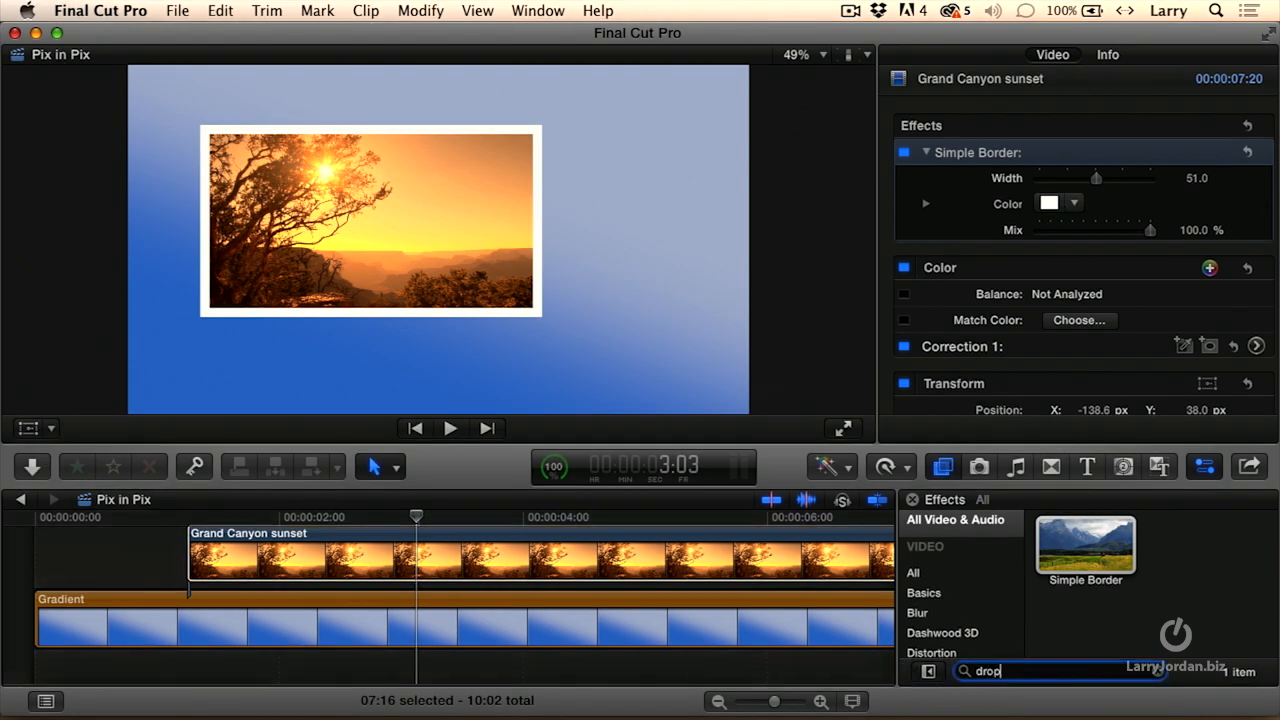
pyautogui.moveTo(1086, 545); pyautogui.dragTo(622, 552)
pyautogui.click(622, 556)
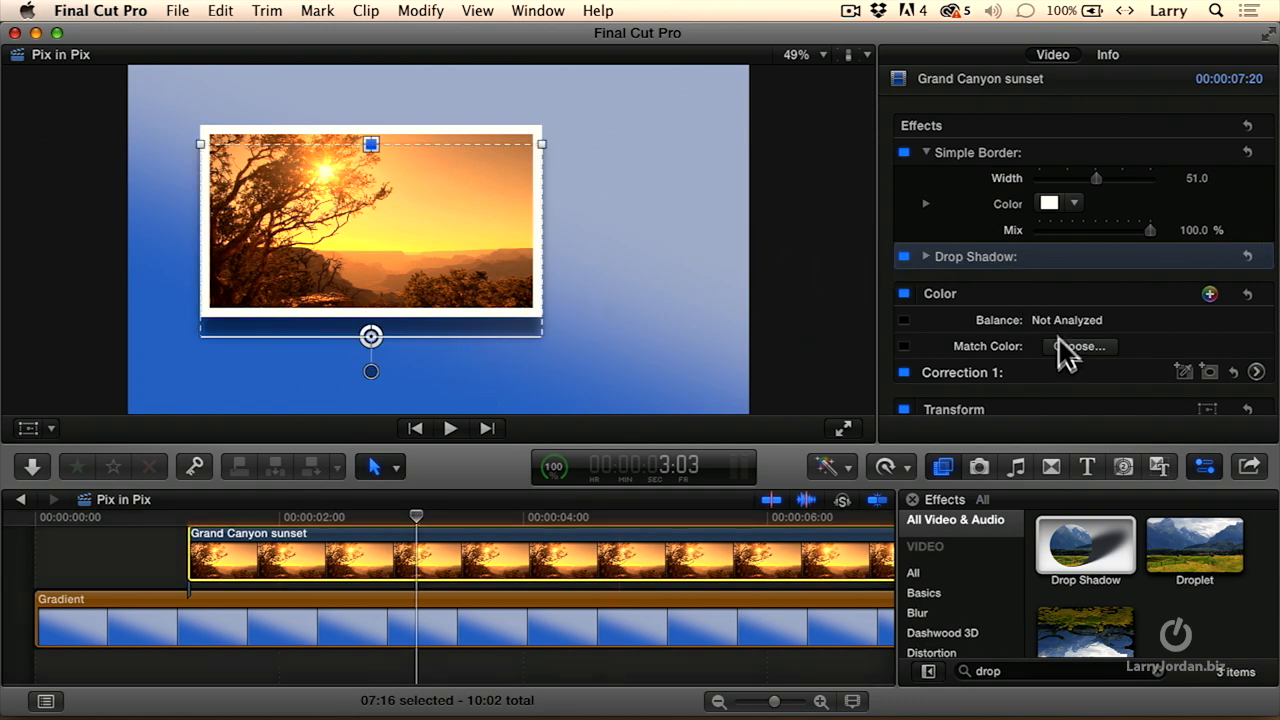
pyautogui.click(925, 256)
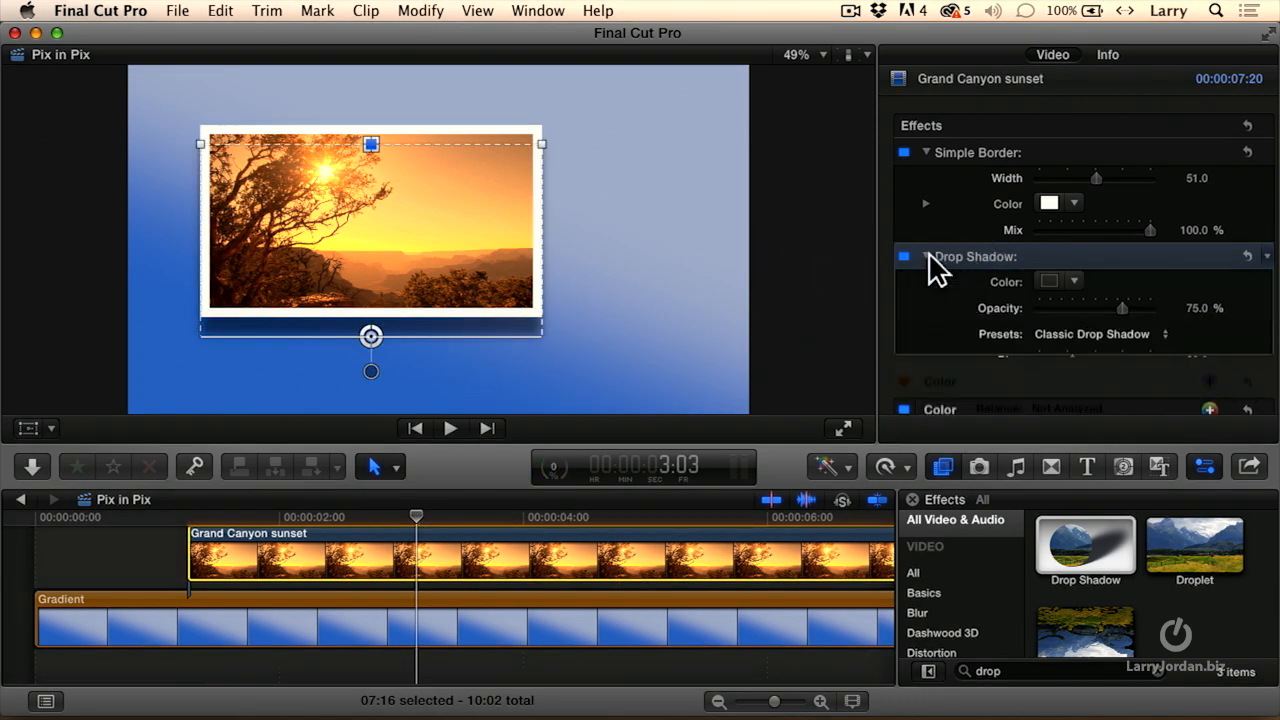
pyautogui.click(1098, 334)
pyautogui.click(1090, 354)
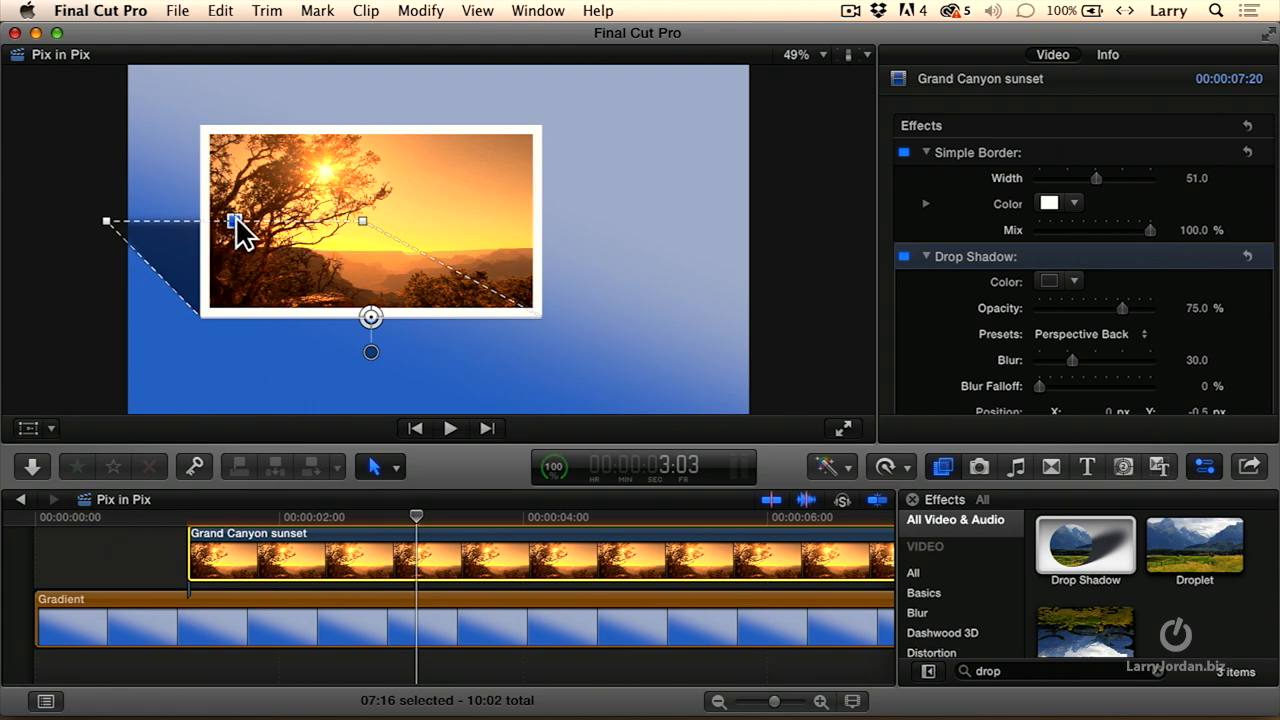
pyautogui.moveTo(233, 222); pyautogui.dragTo(403, 212)
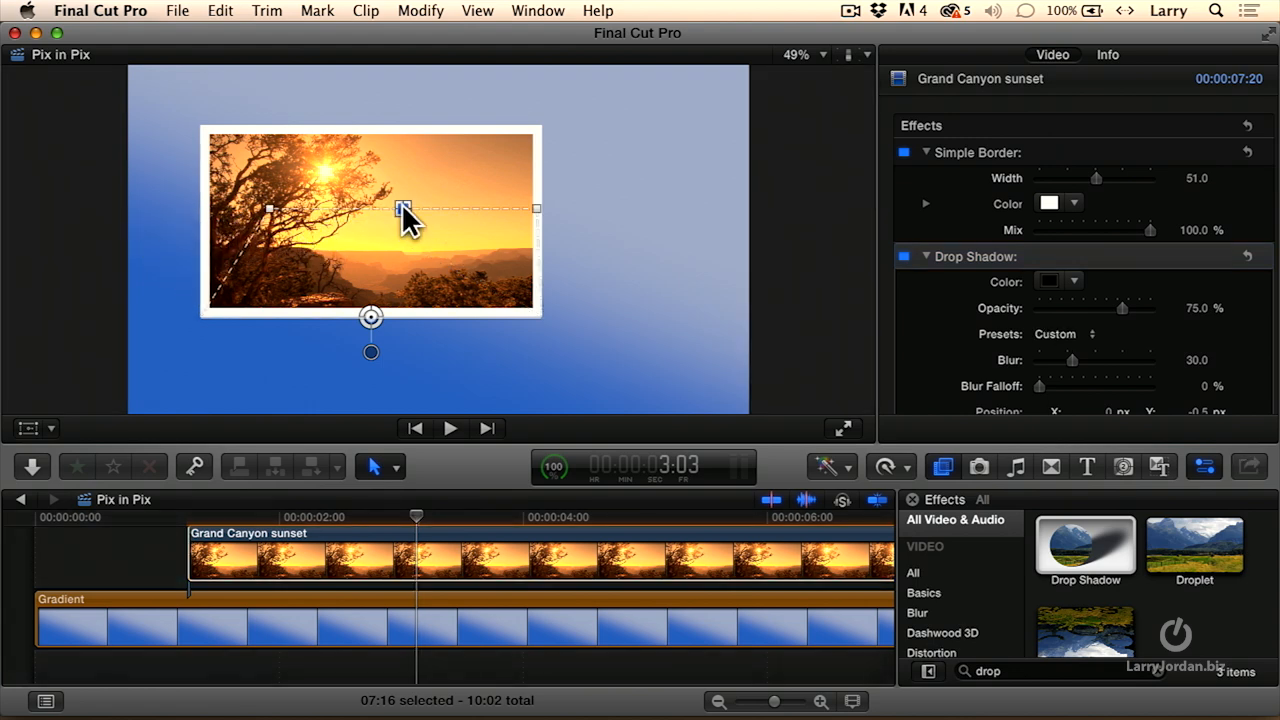
pyautogui.moveTo(403, 212)
pyautogui.mouseDown()
pyautogui.moveTo(182, 215)
pyautogui.moveTo(534, 98)
pyautogui.moveTo(240, 105)
pyautogui.moveTo(283, 135)
pyautogui.mouseUp()
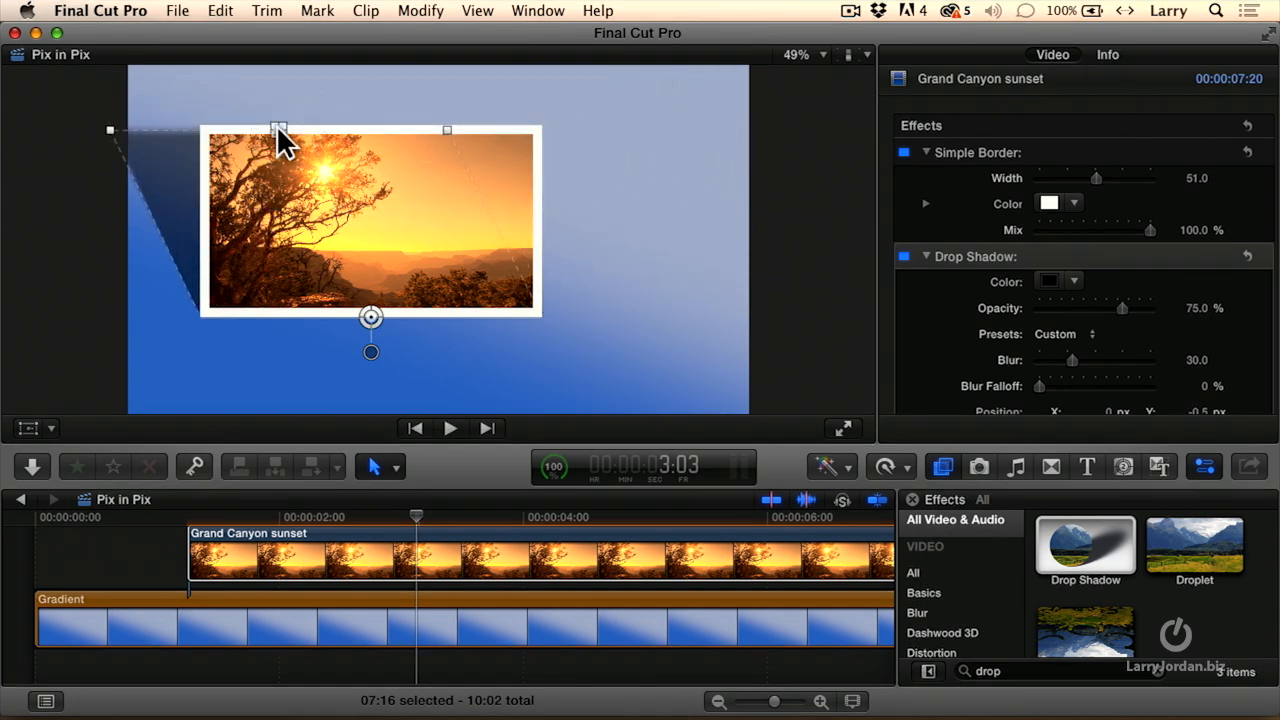
pyautogui.click(1062, 334)
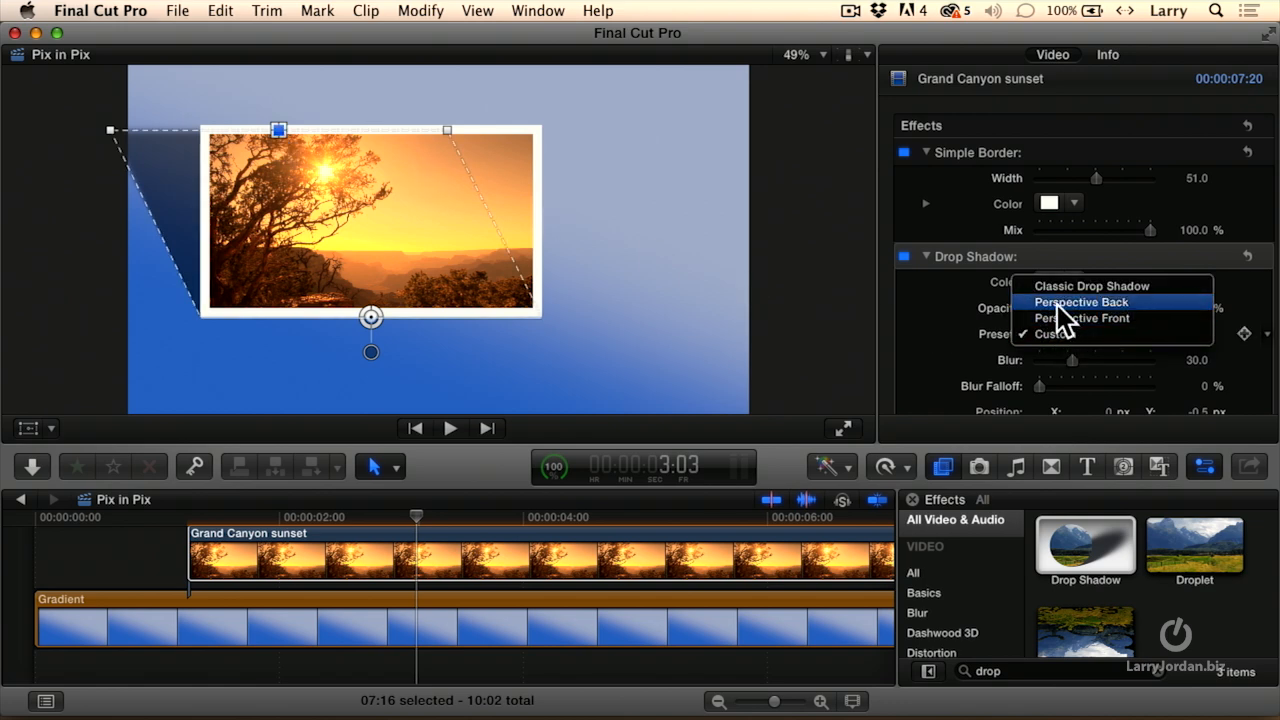
pyautogui.click(1080, 318)
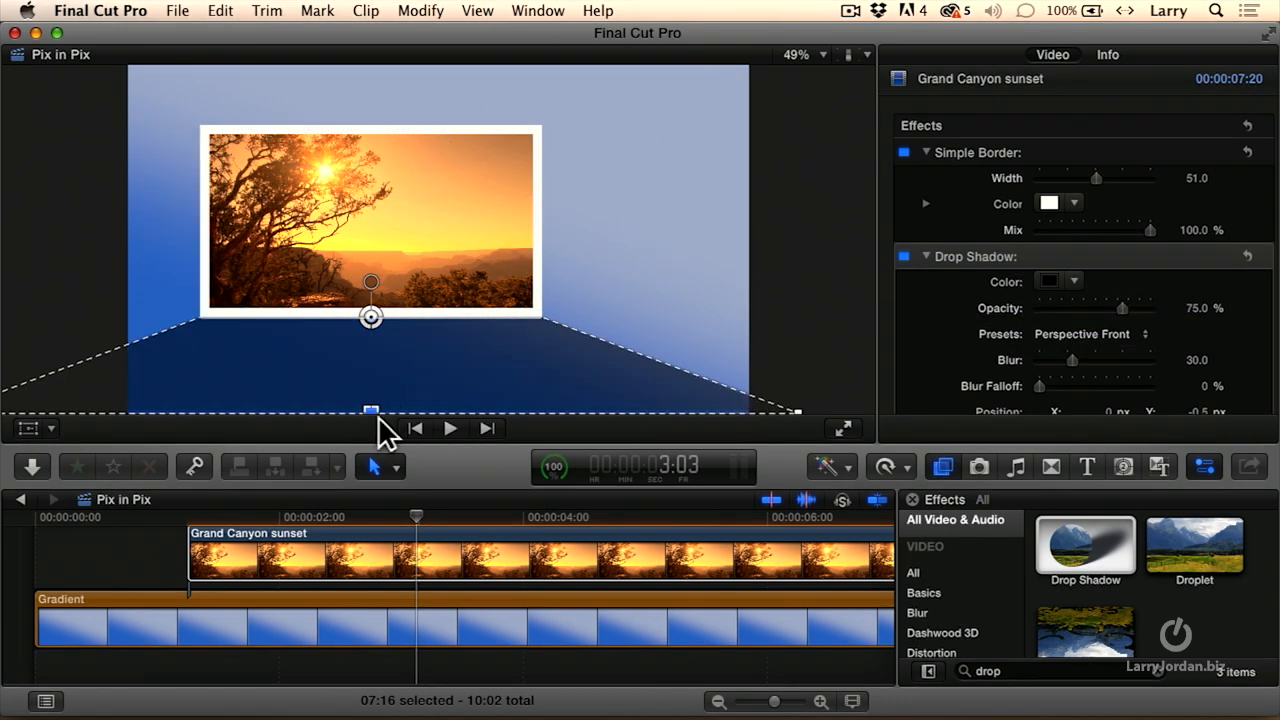
pyautogui.moveTo(371, 410); pyautogui.dragTo(368, 358)
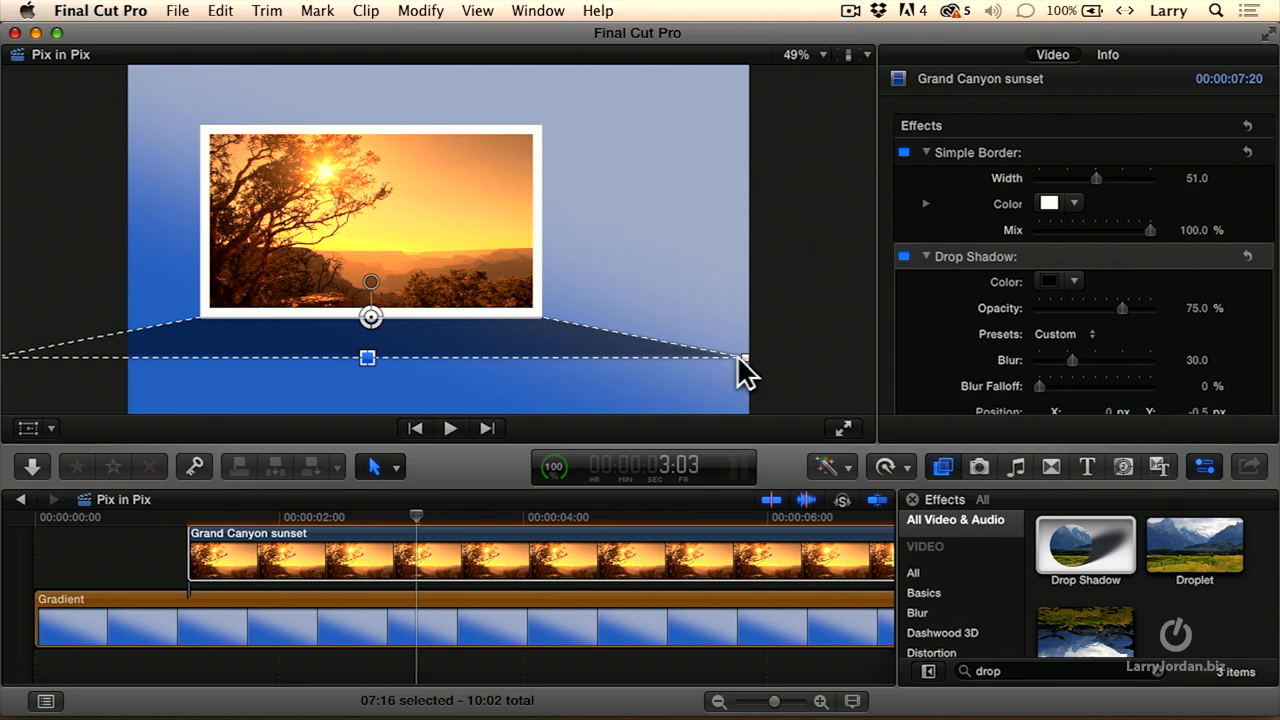
pyautogui.moveTo(745, 358); pyautogui.dragTo(624, 358)
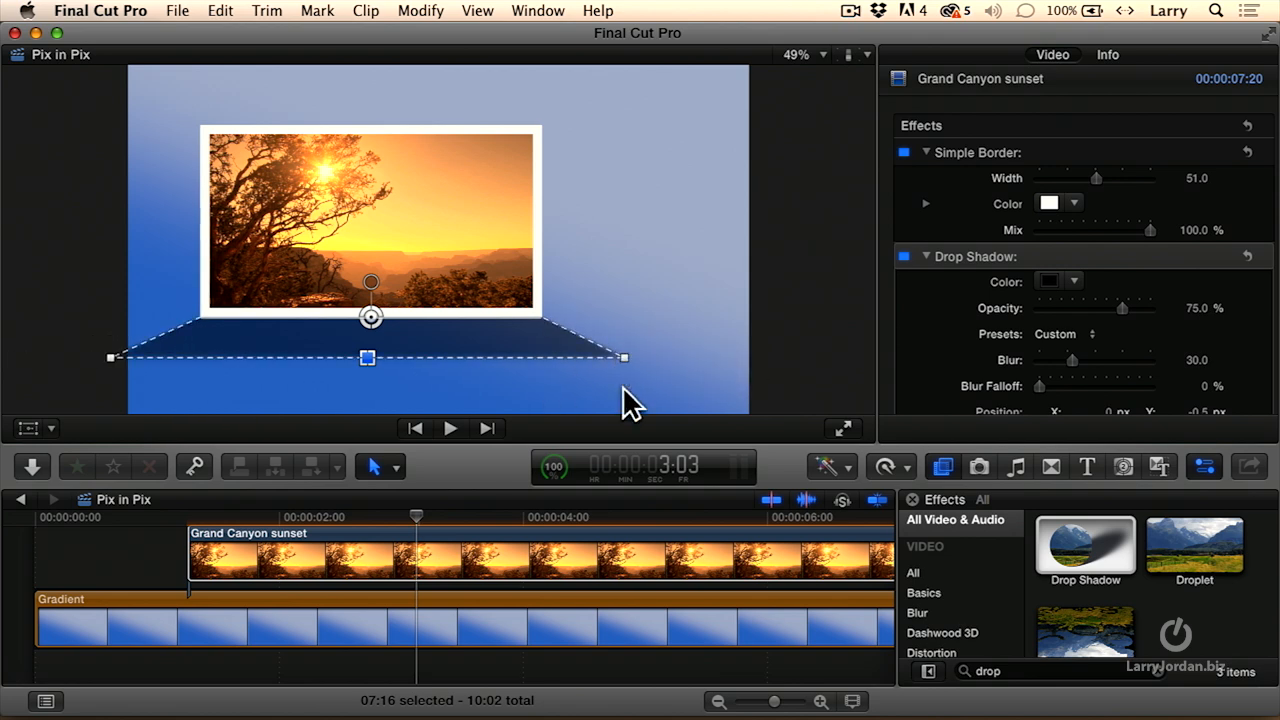
pyautogui.click(975, 256)
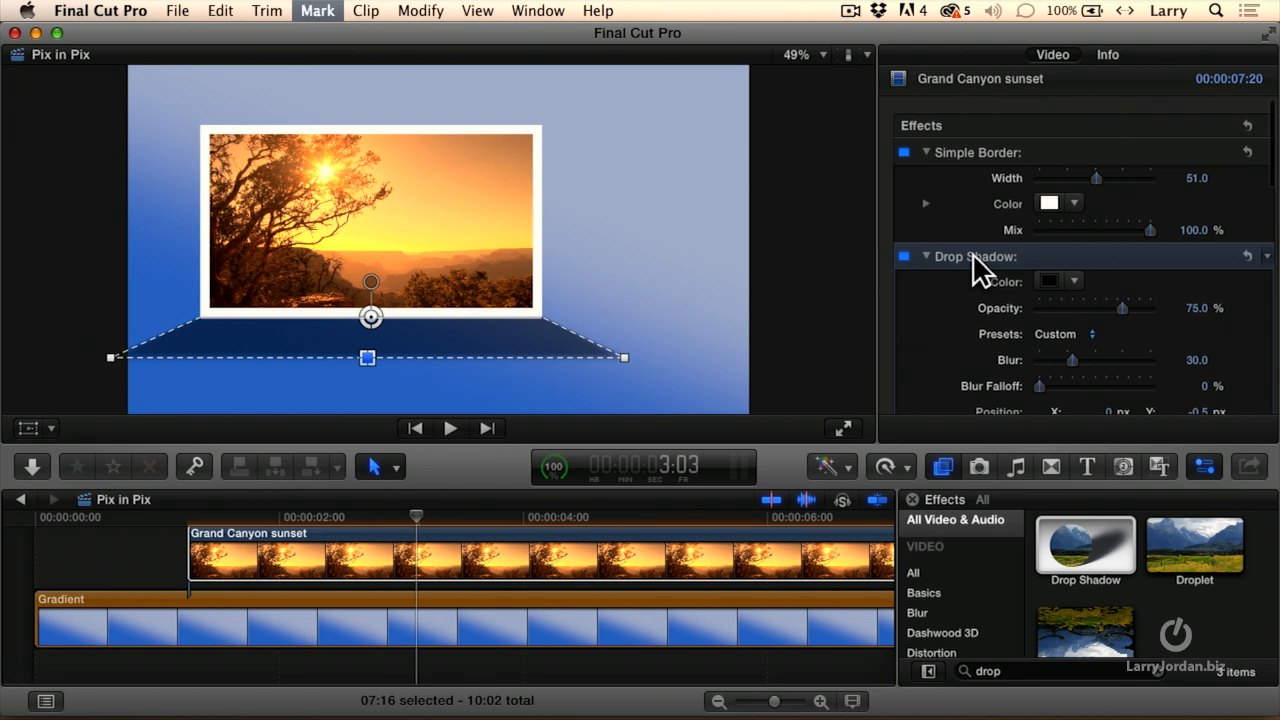
pyautogui.press('Delete')
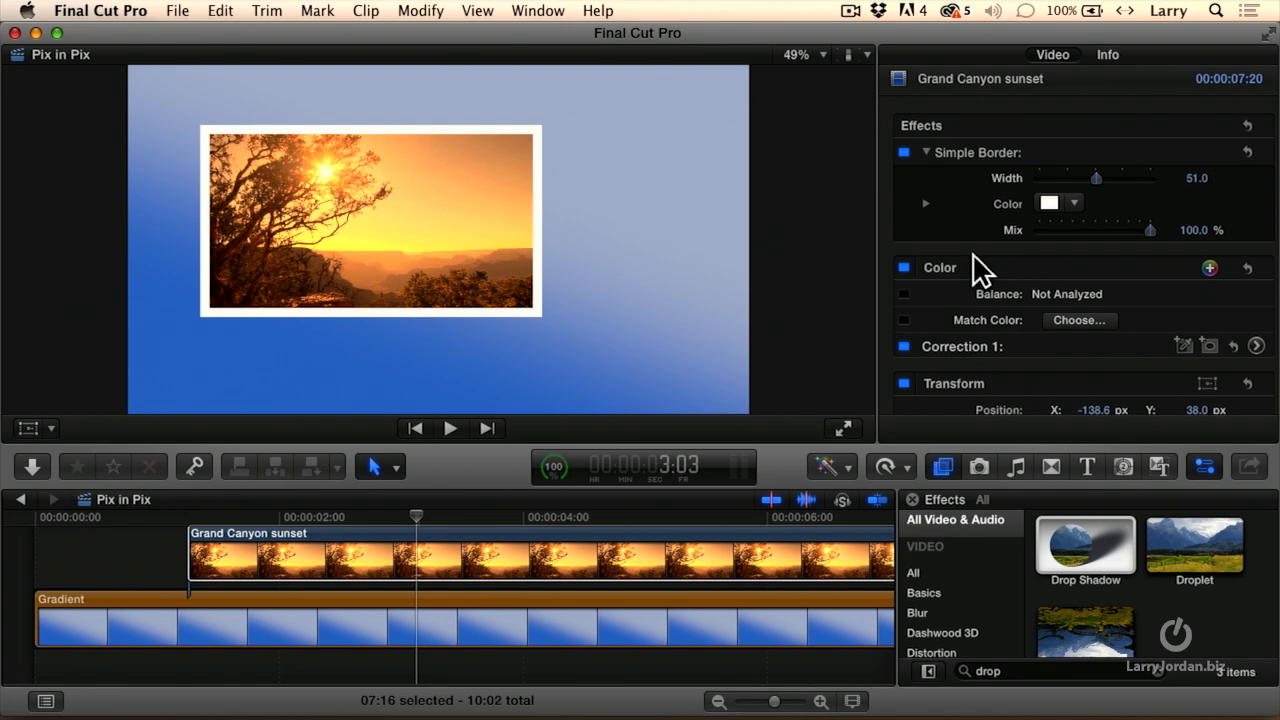
pyautogui.click(495, 548)
# - Show the browser and preview the Barn Grand Teton clip in the Pond 5 event
pyautogui.press('ctrl+super+1')
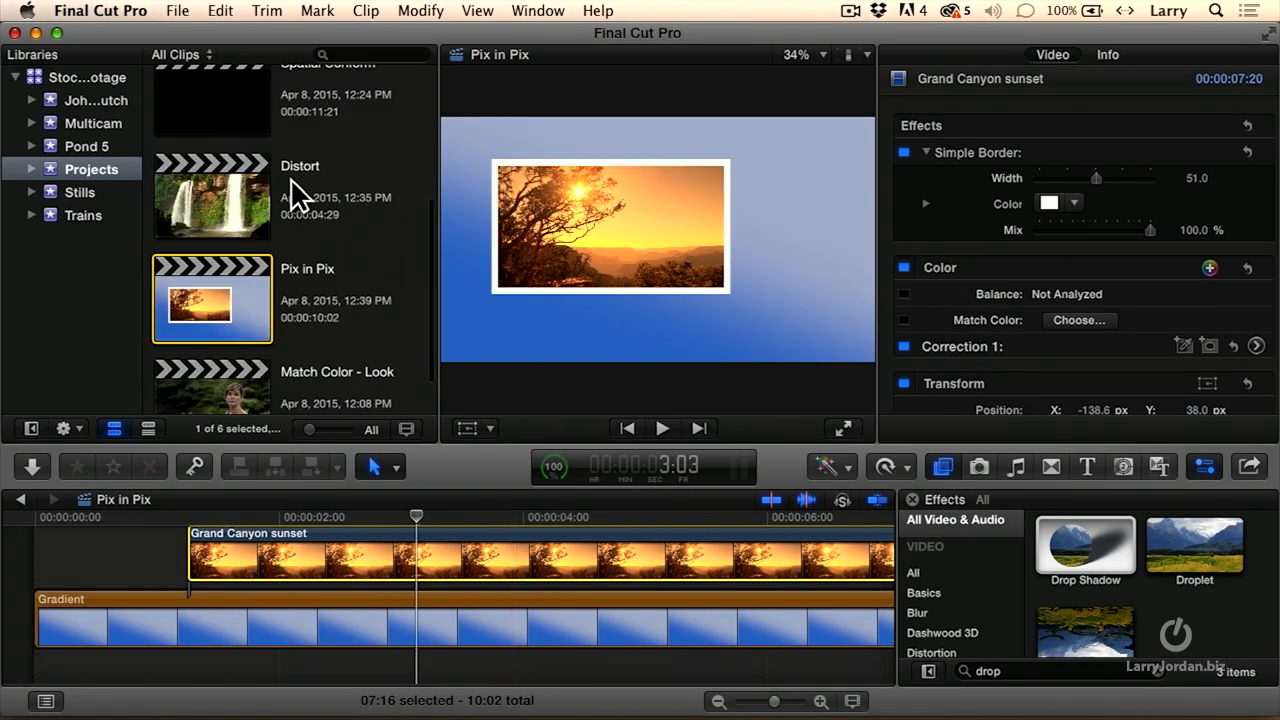
pyautogui.click(86, 146)
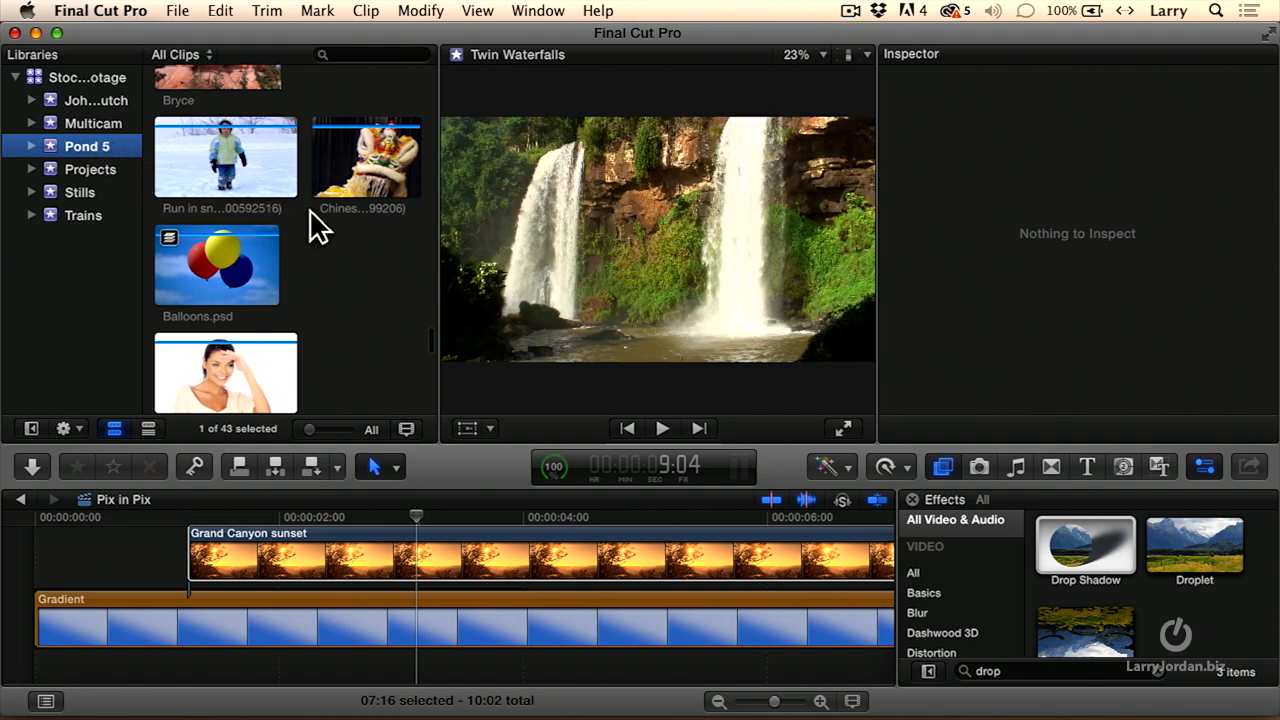
pyautogui.scroll(-5, 315, 225)
pyautogui.scroll(-5, 315, 225)
pyautogui.scroll(-5, 315, 225)
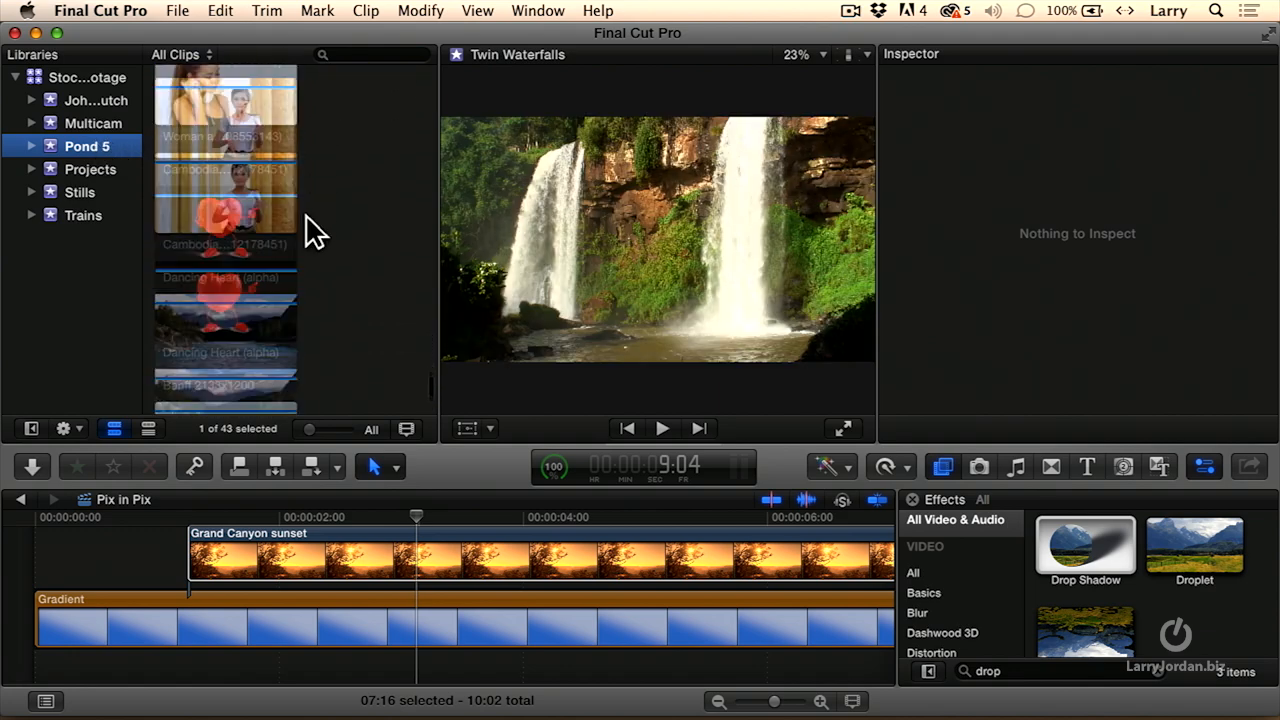
pyautogui.scroll(-3, 315, 225)
pyautogui.scroll(-3, 315, 230)
pyautogui.scroll(-3, 315, 230)
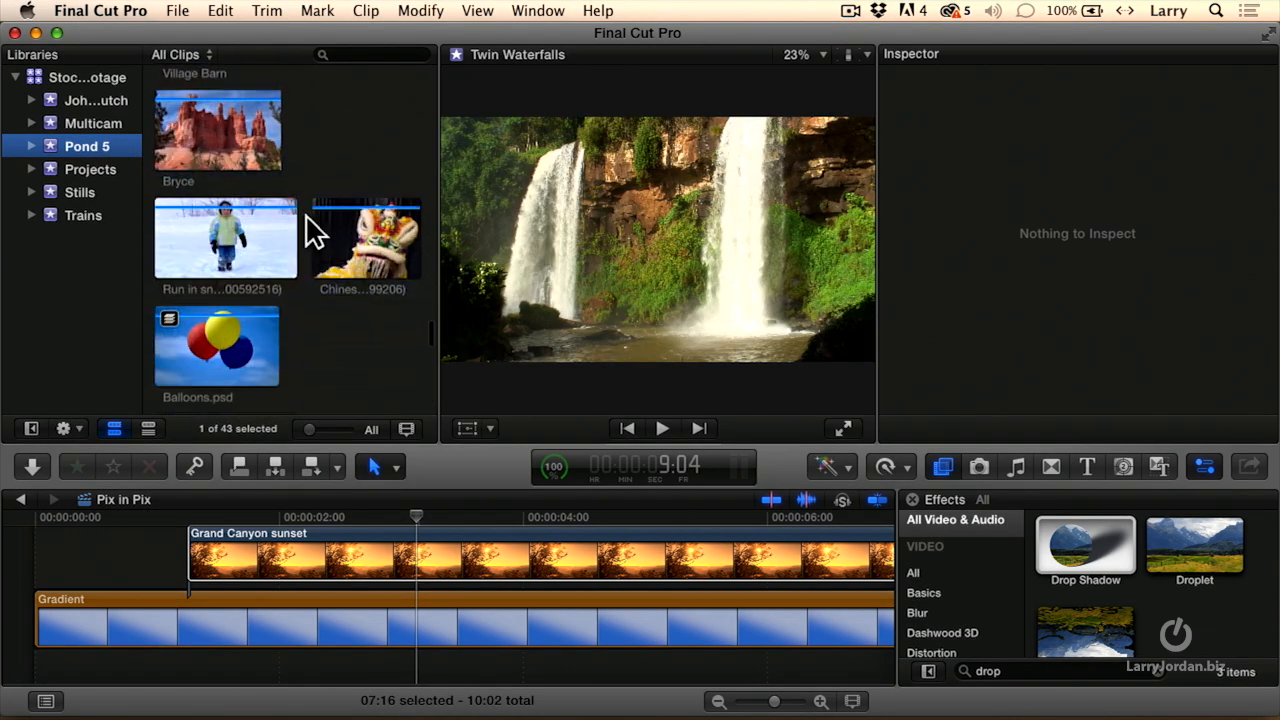
pyautogui.scroll(6, 315, 230)
pyautogui.scroll(3, 315, 230)
pyautogui.scroll(3, 315, 230)
pyautogui.scroll(3, 315, 230)
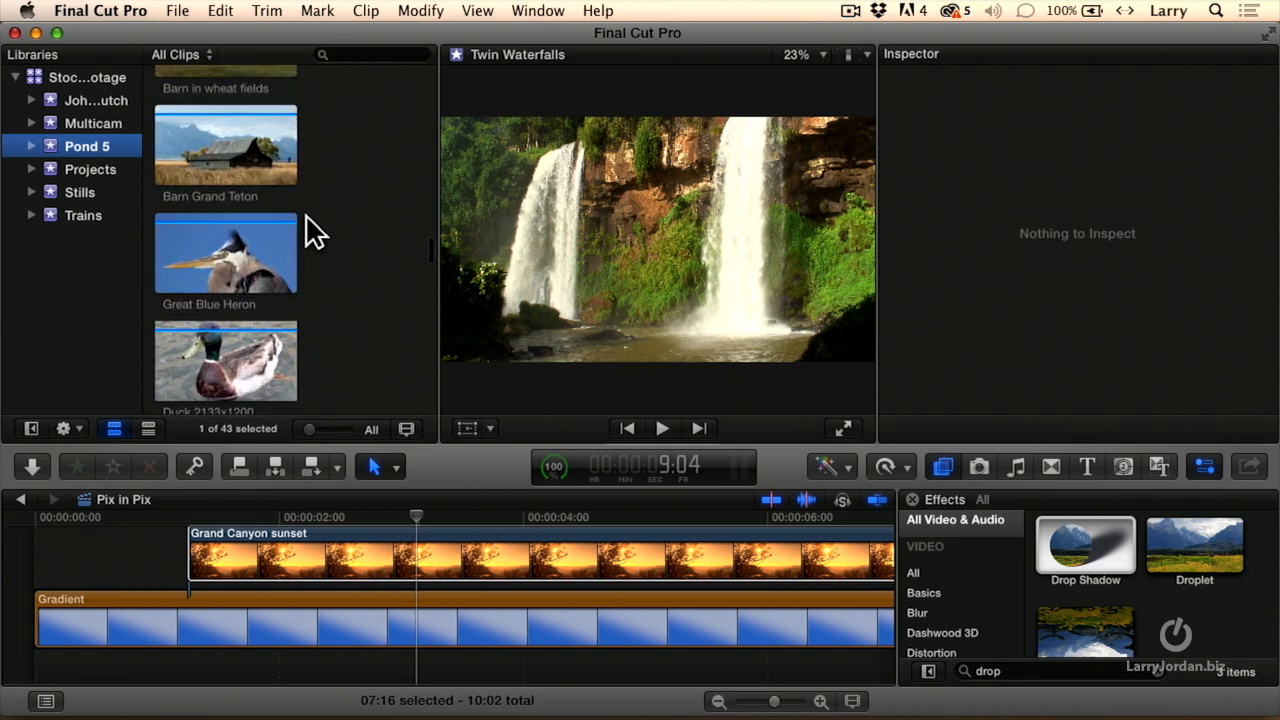
pyautogui.scroll(3, 315, 230)
pyautogui.scroll(2, 315, 230)
pyautogui.scroll(-3, 315, 230)
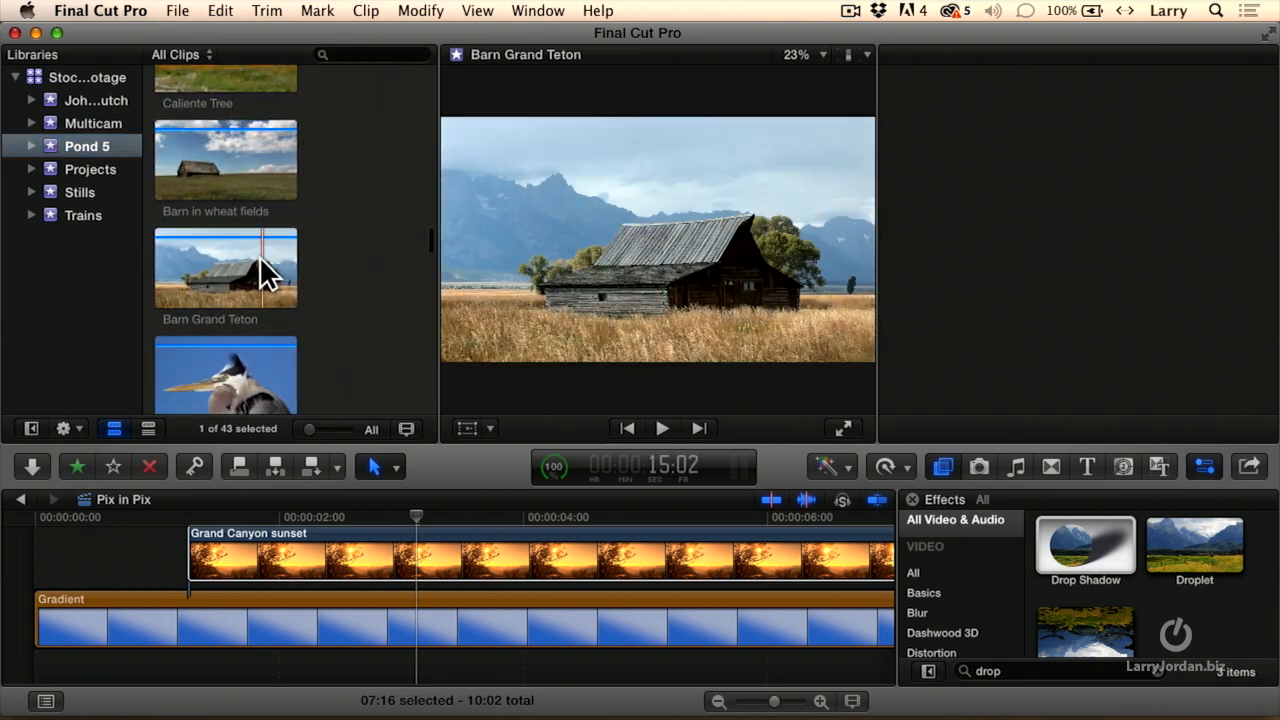
pyautogui.click(262, 270)
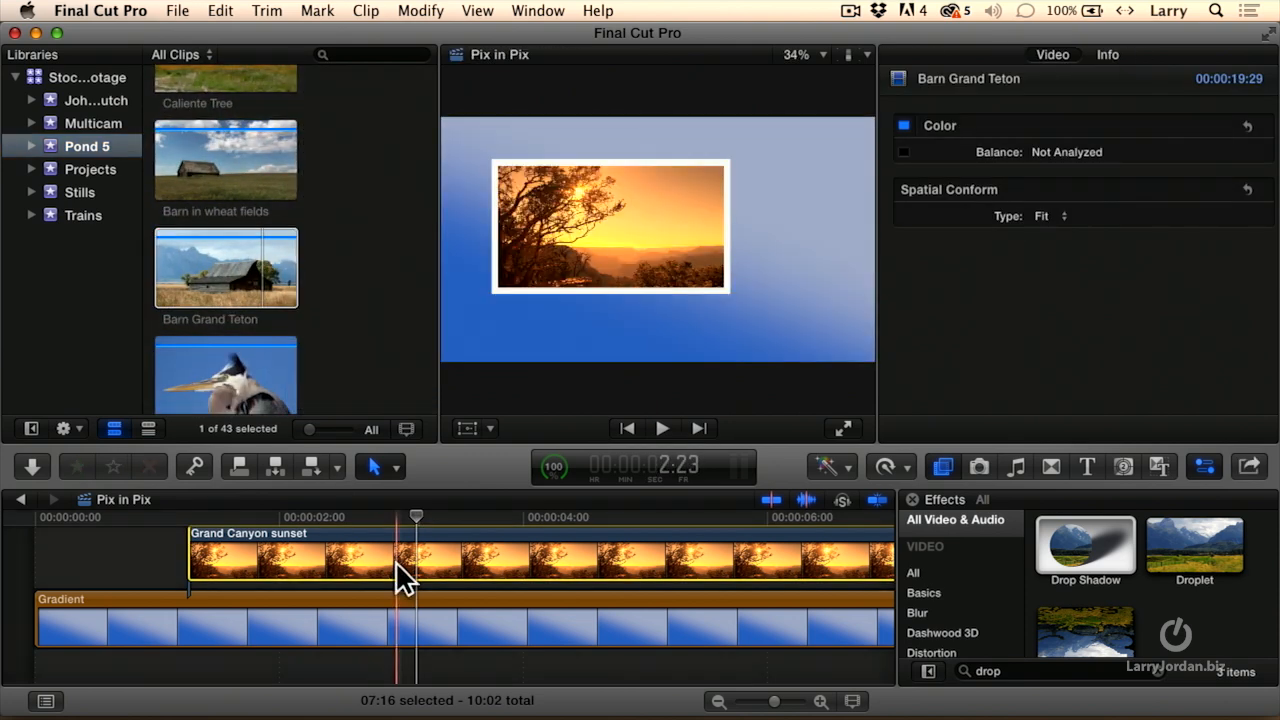
# - Mark a range of Barn Grand Teton and connect it above the sunset clip near two seconds
pyautogui.click(400, 565)
pyautogui.click(325, 517)
pyautogui.click(195, 262)
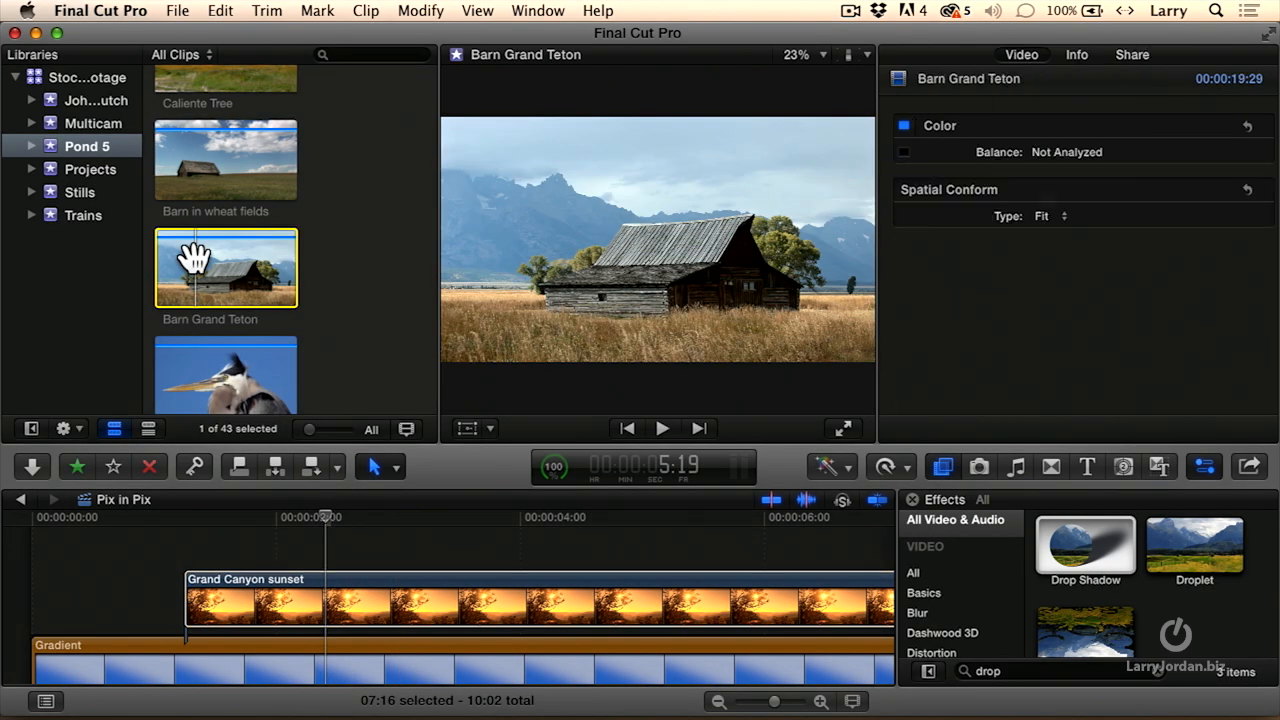
pyautogui.press('i')
pyautogui.press('o')
pyautogui.press('q')
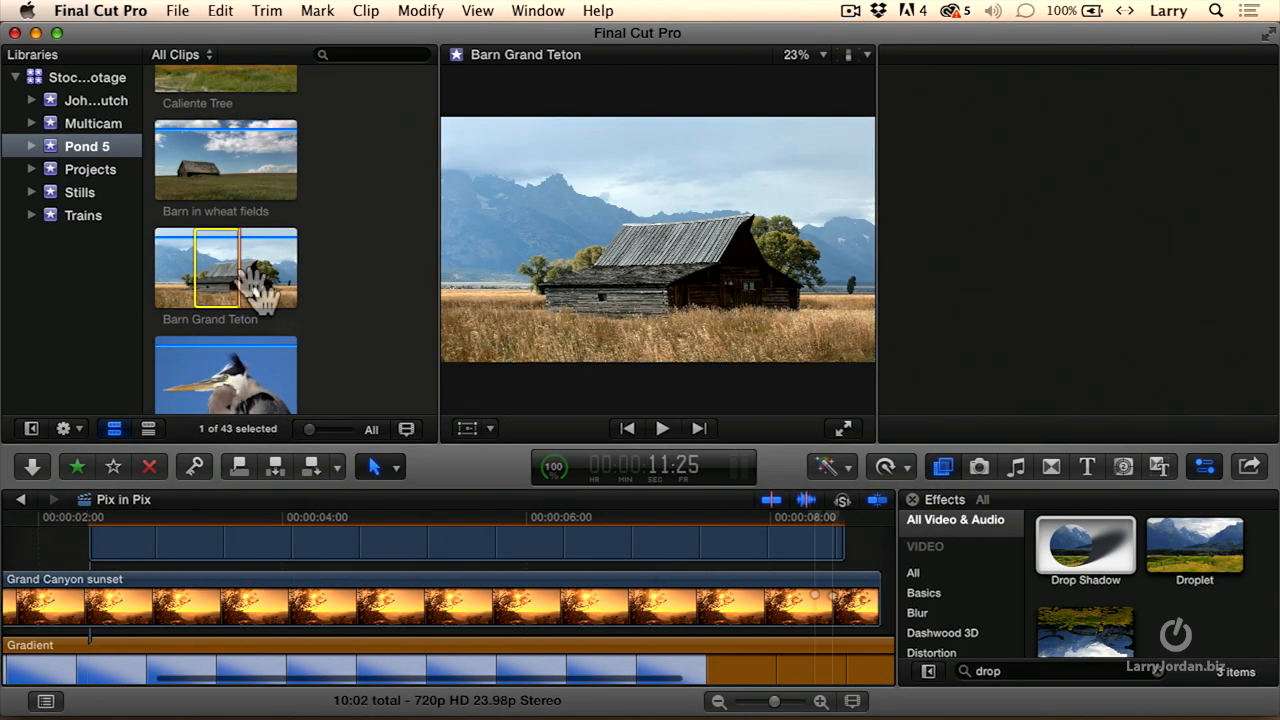
pyautogui.click(371, 545)
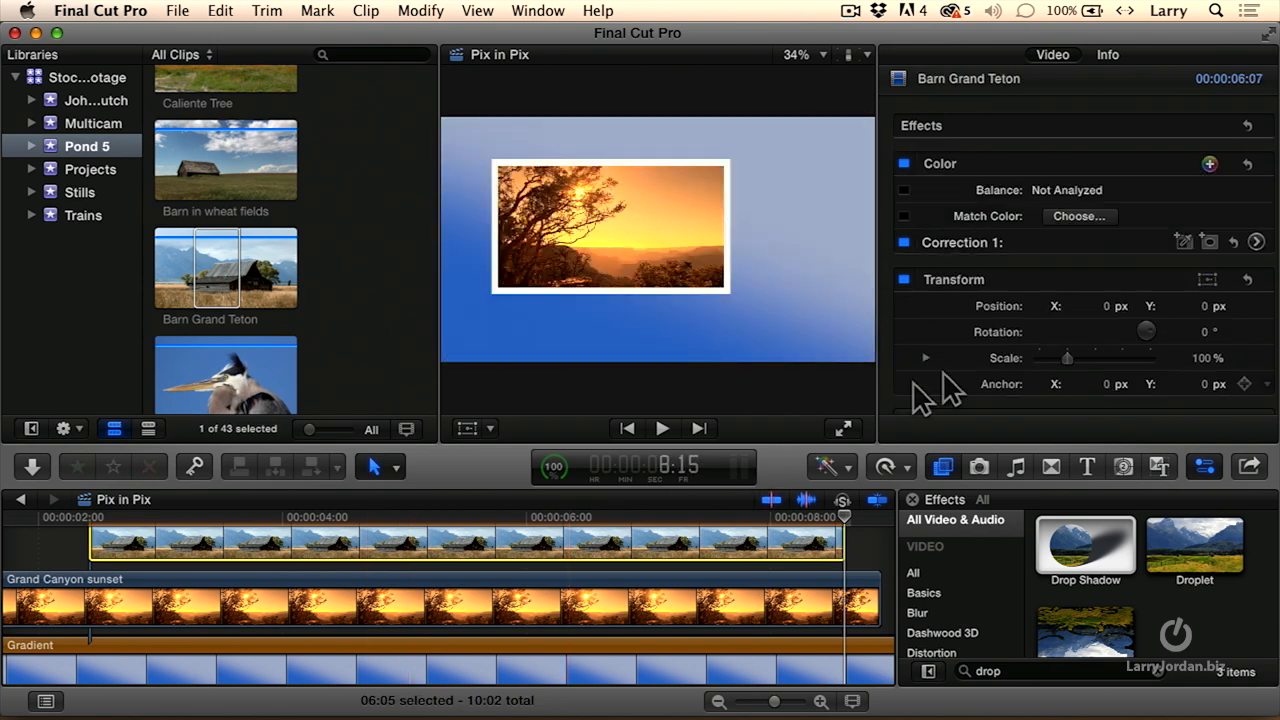
# - Scale the barn picture down to 35%
pyautogui.click(1205, 358)
pyautogui.write('3')
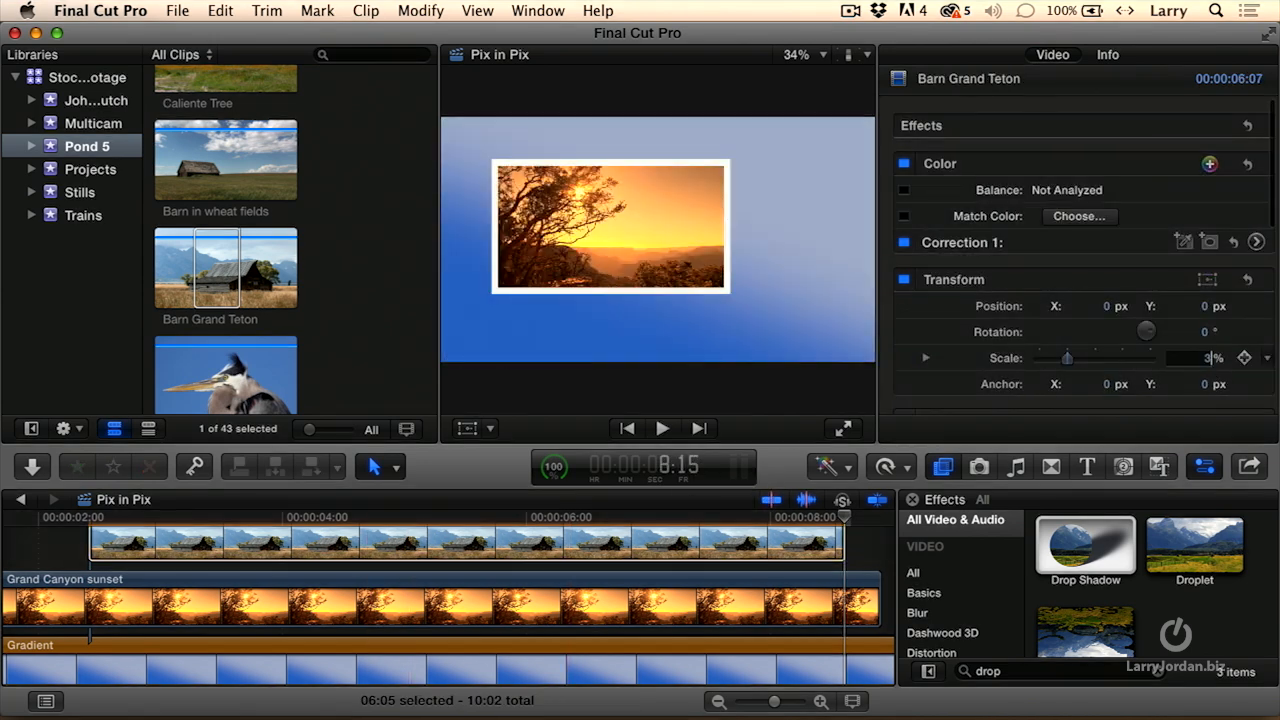
pyautogui.write('5')
pyautogui.press('Return')
pyautogui.moveTo(585, 517); pyautogui.dragTo(471, 517)
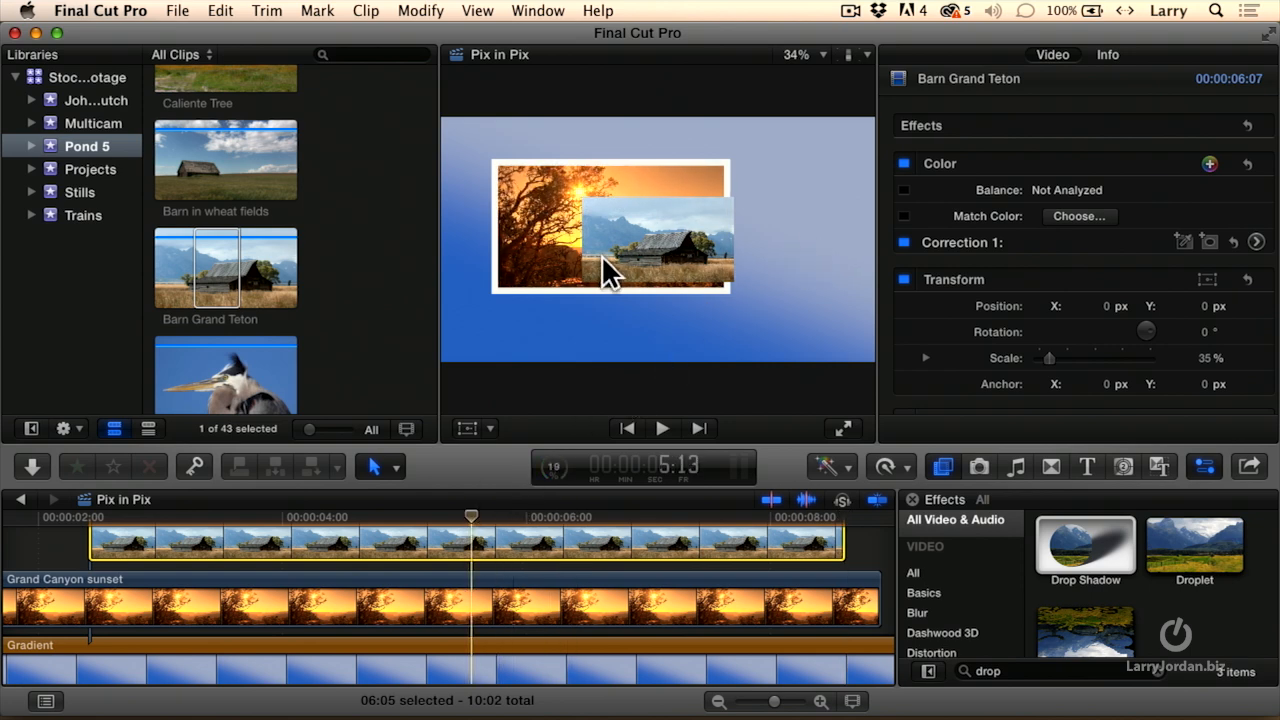
# - Move the barn inset down and right to overlap the sunset picture's lower-right corner
pyautogui.click(467, 428)
pyautogui.moveTo(658, 243); pyautogui.dragTo(698, 273)
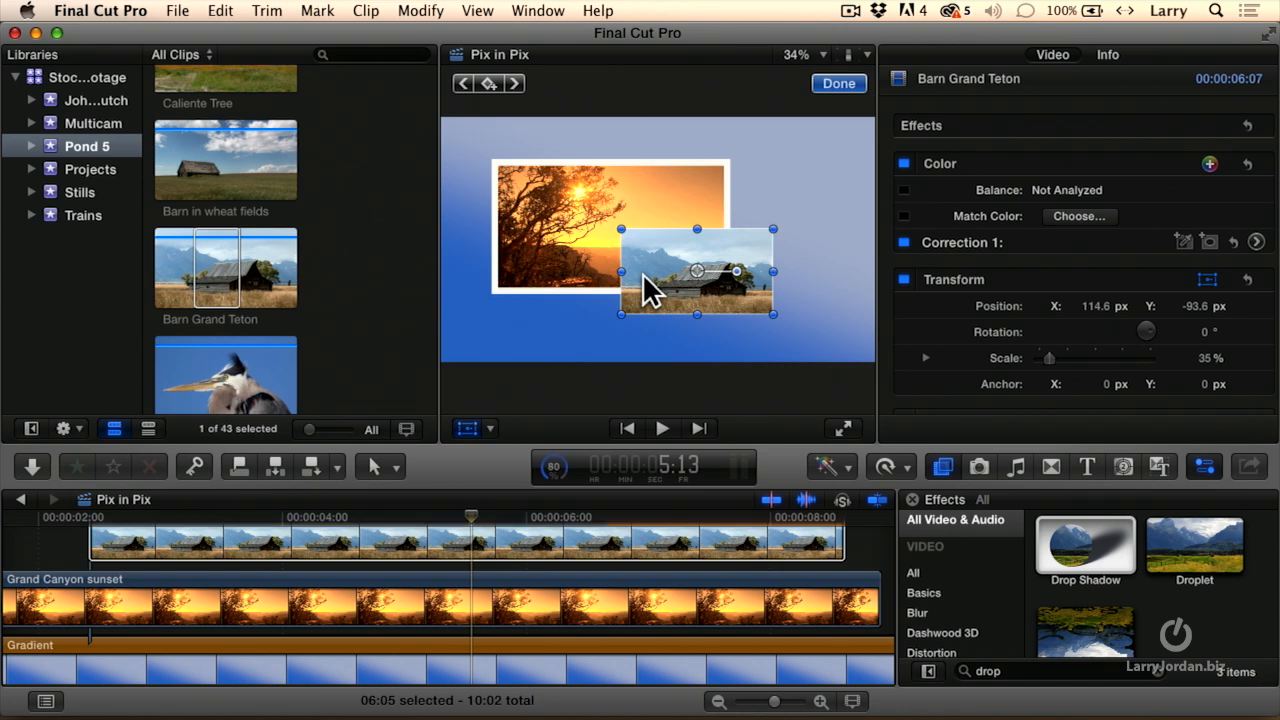
pyautogui.click(838, 83)
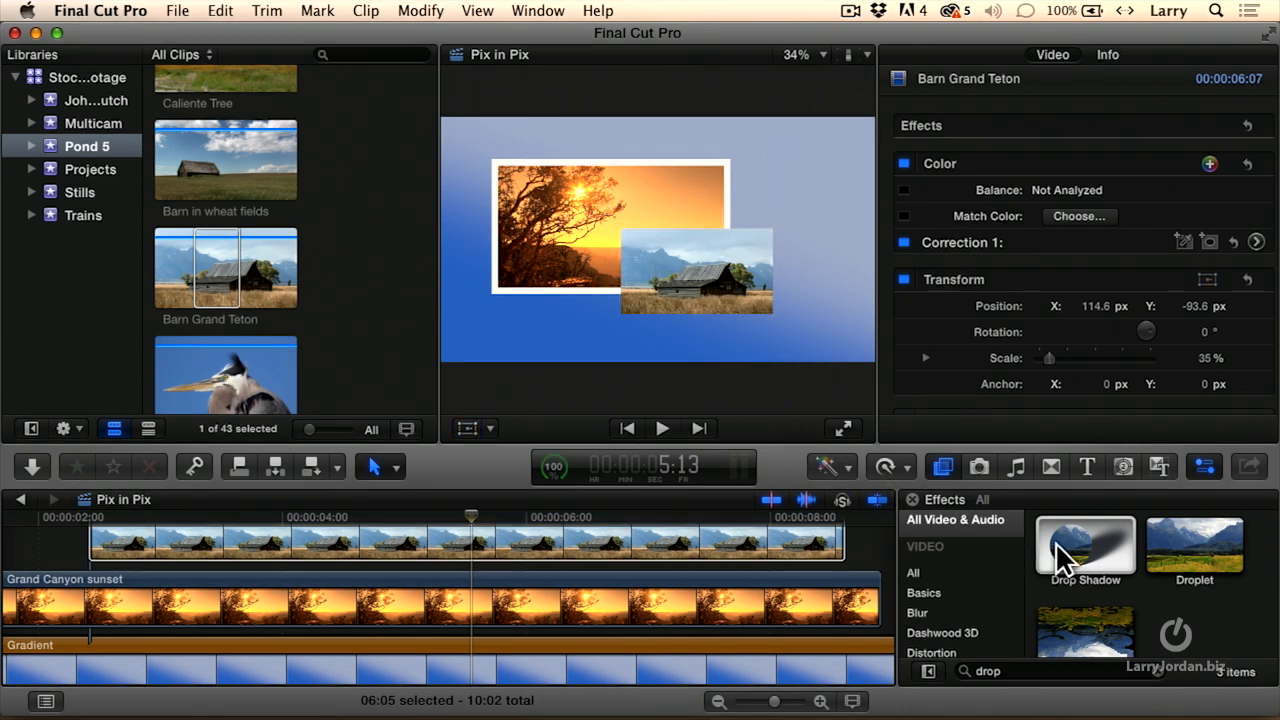
# - Apply a Perspective Front drop shadow to the barn, angled and narrowed toward the right
pyautogui.moveTo(1085, 545); pyautogui.dragTo(715, 548)
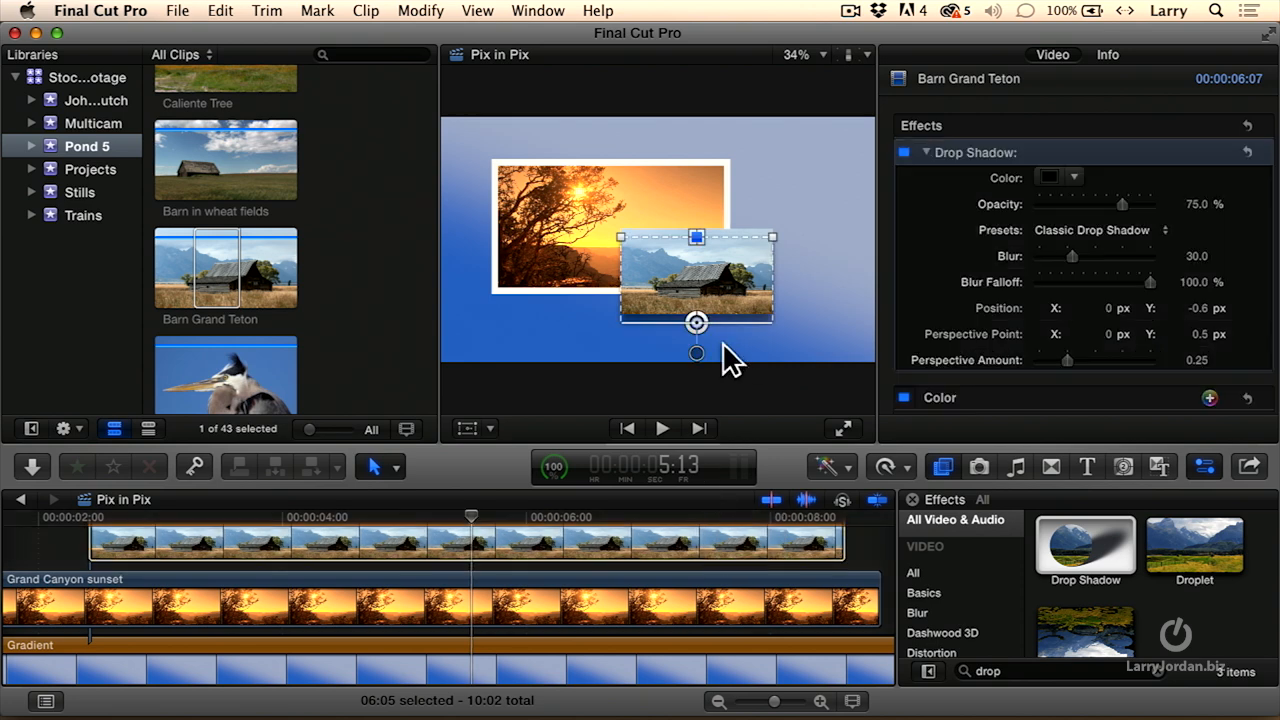
pyautogui.click(1090, 230)
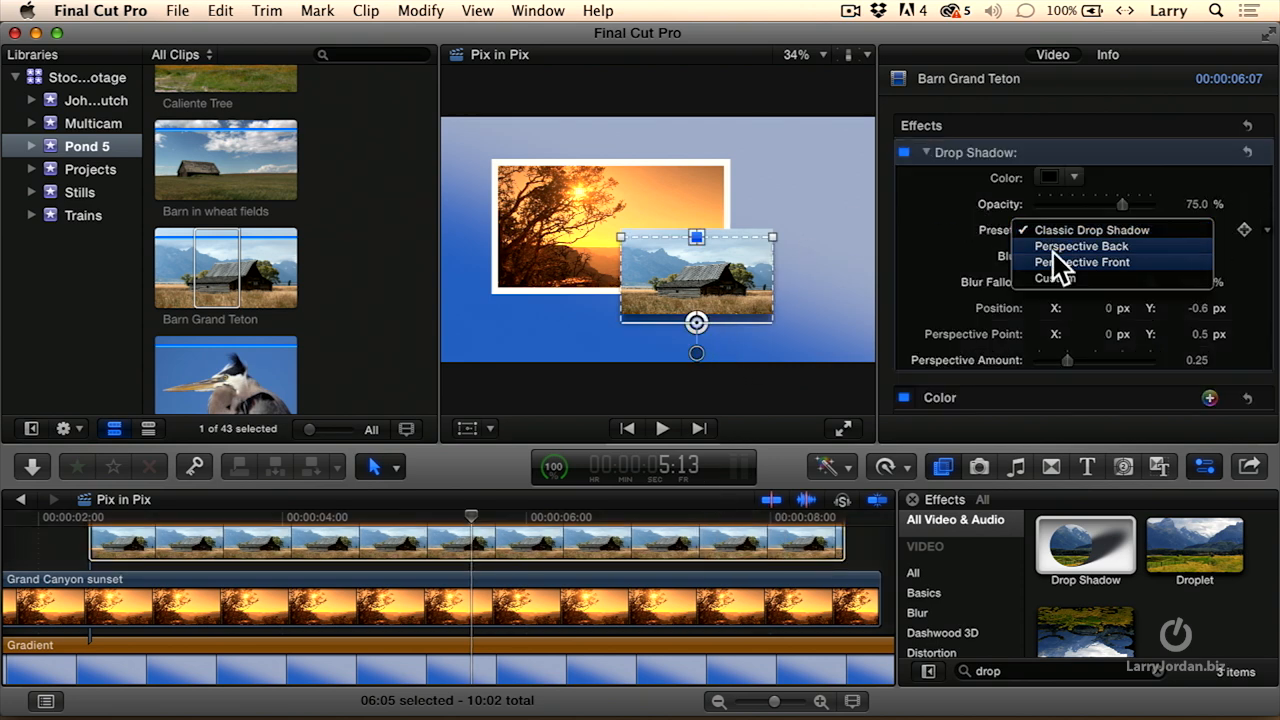
pyautogui.click(1082, 262)
pyautogui.moveTo(697, 357); pyautogui.dragTo(777, 347)
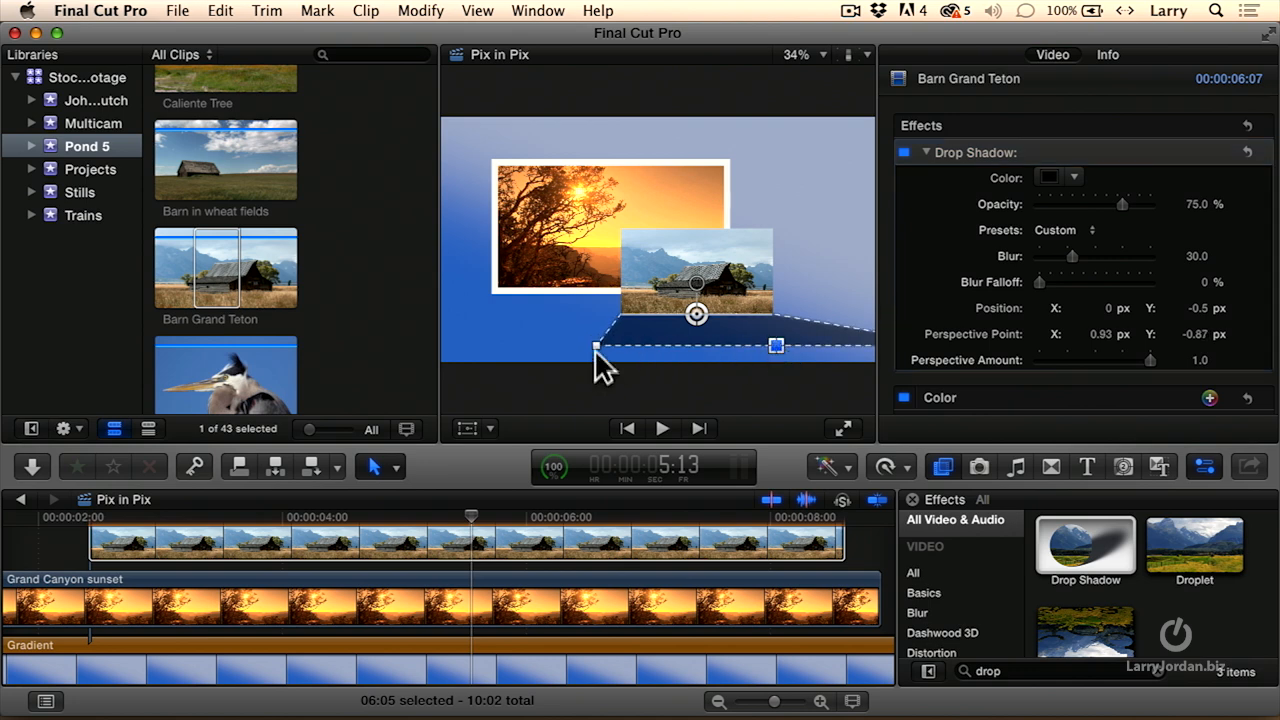
pyautogui.moveTo(597, 347); pyautogui.dragTo(655, 347)
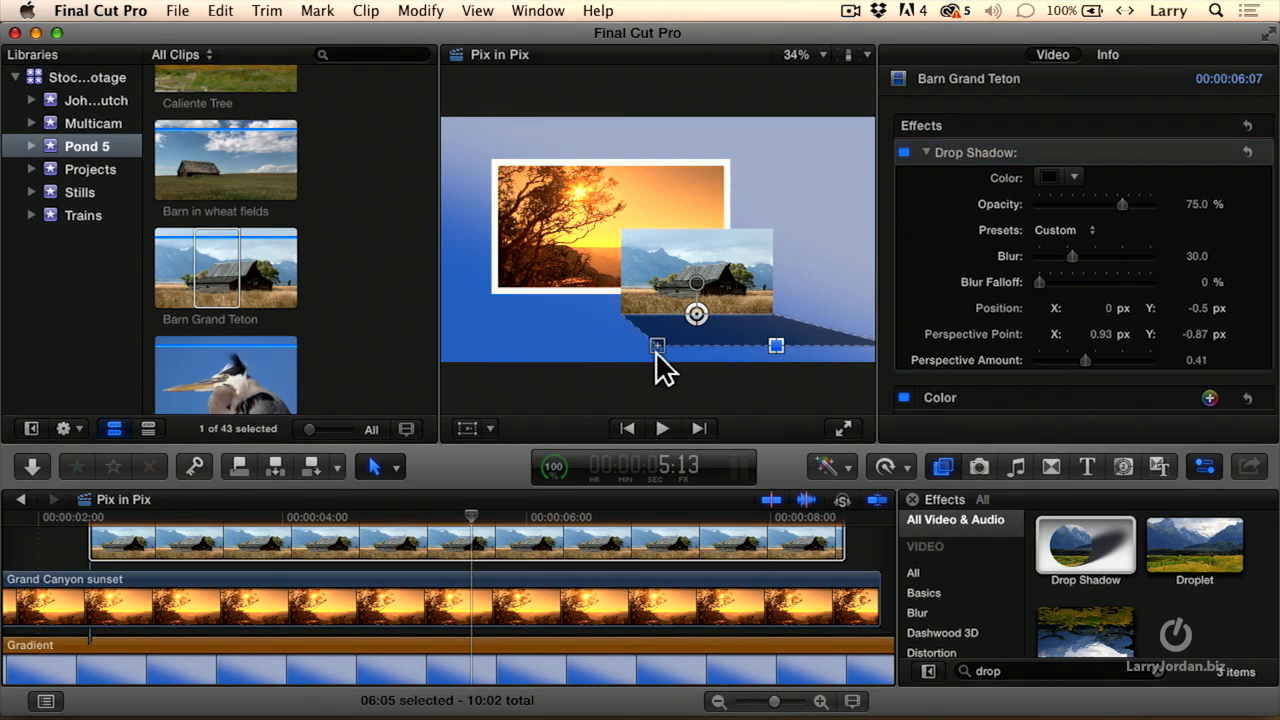
pyautogui.moveTo(777, 346); pyautogui.dragTo(779, 348)
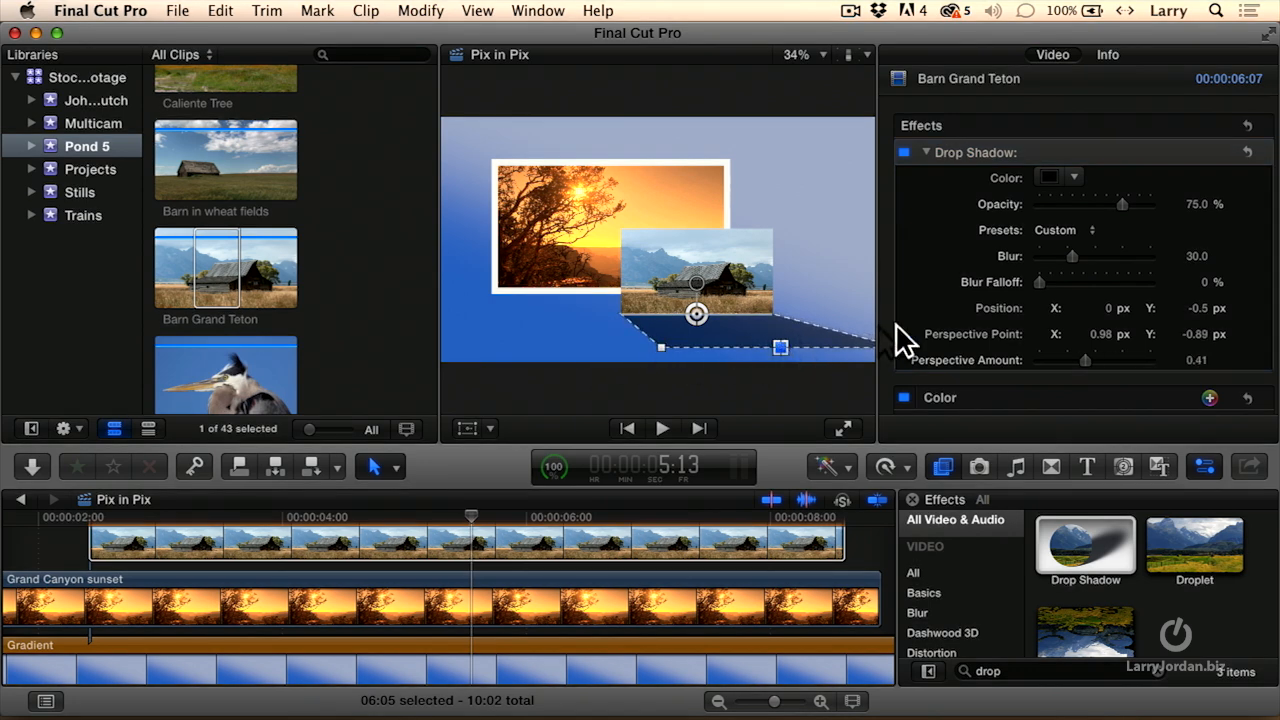
# - Soften the shadow with more Blur and Blur Falloff toward its far end
pyautogui.moveTo(1073, 257); pyautogui.dragTo(1130, 257)
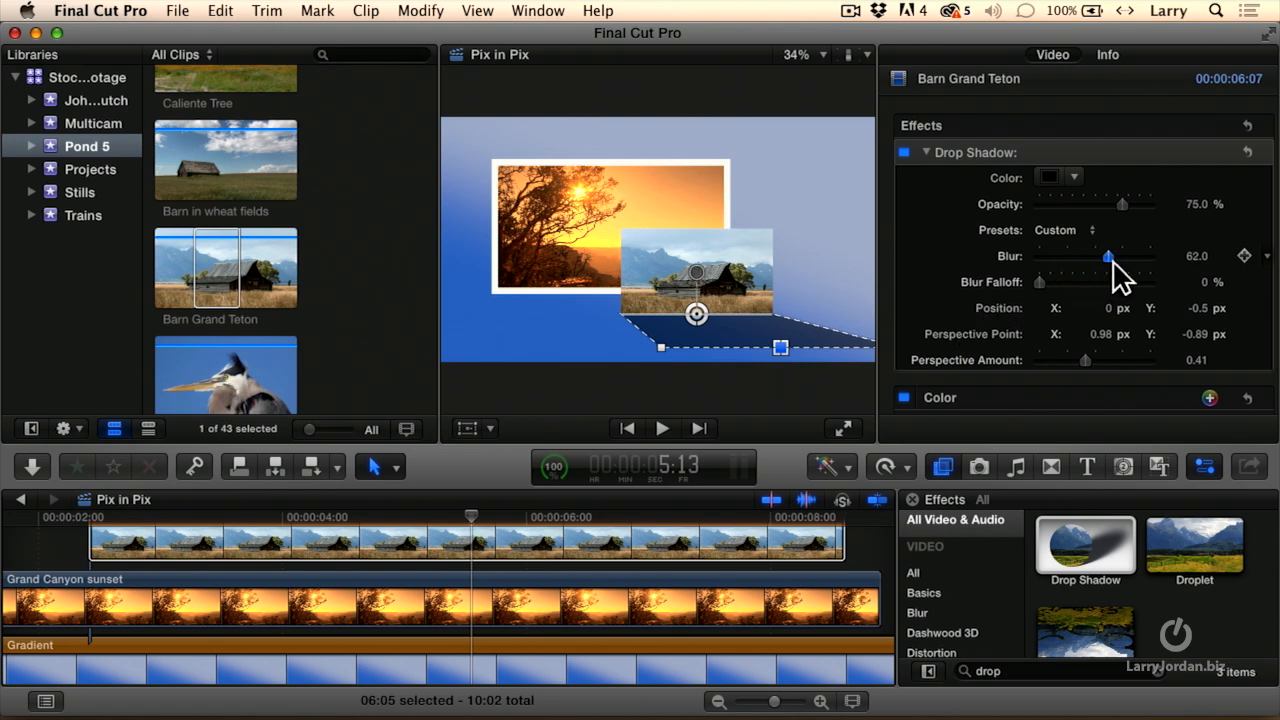
pyautogui.moveTo(1040, 283); pyautogui.dragTo(1112, 283)
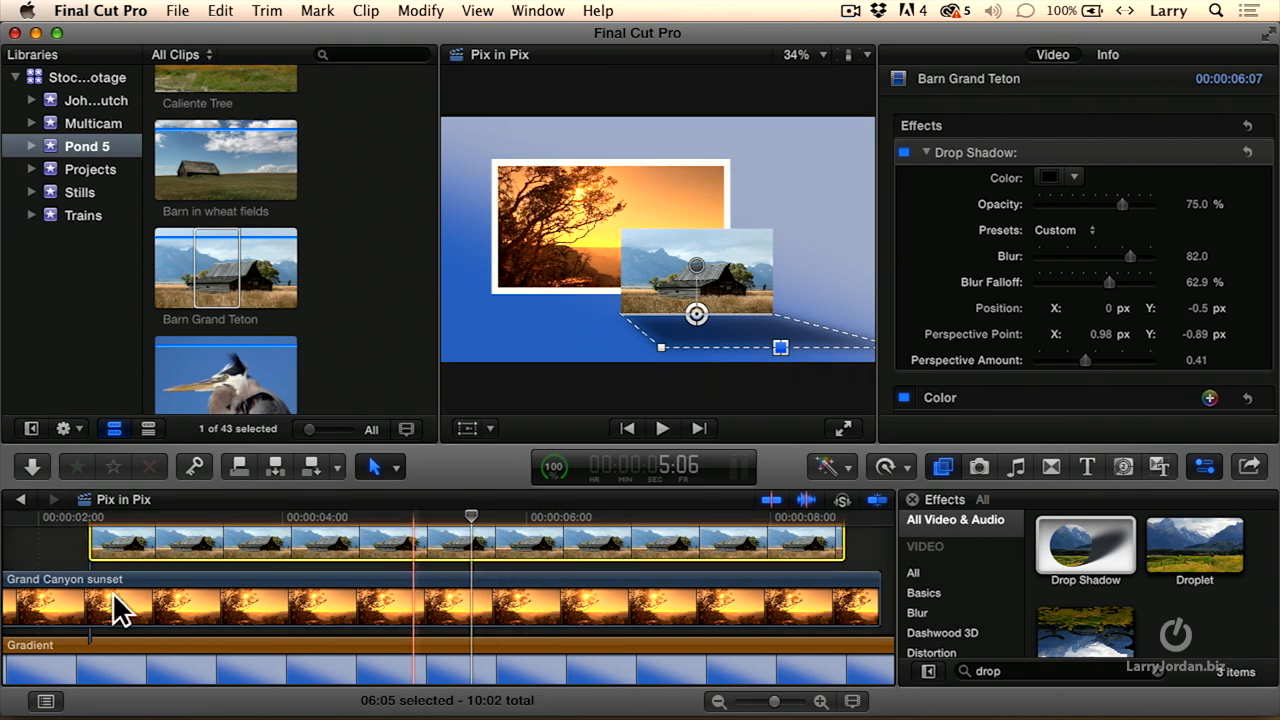
pyautogui.click(165, 600)
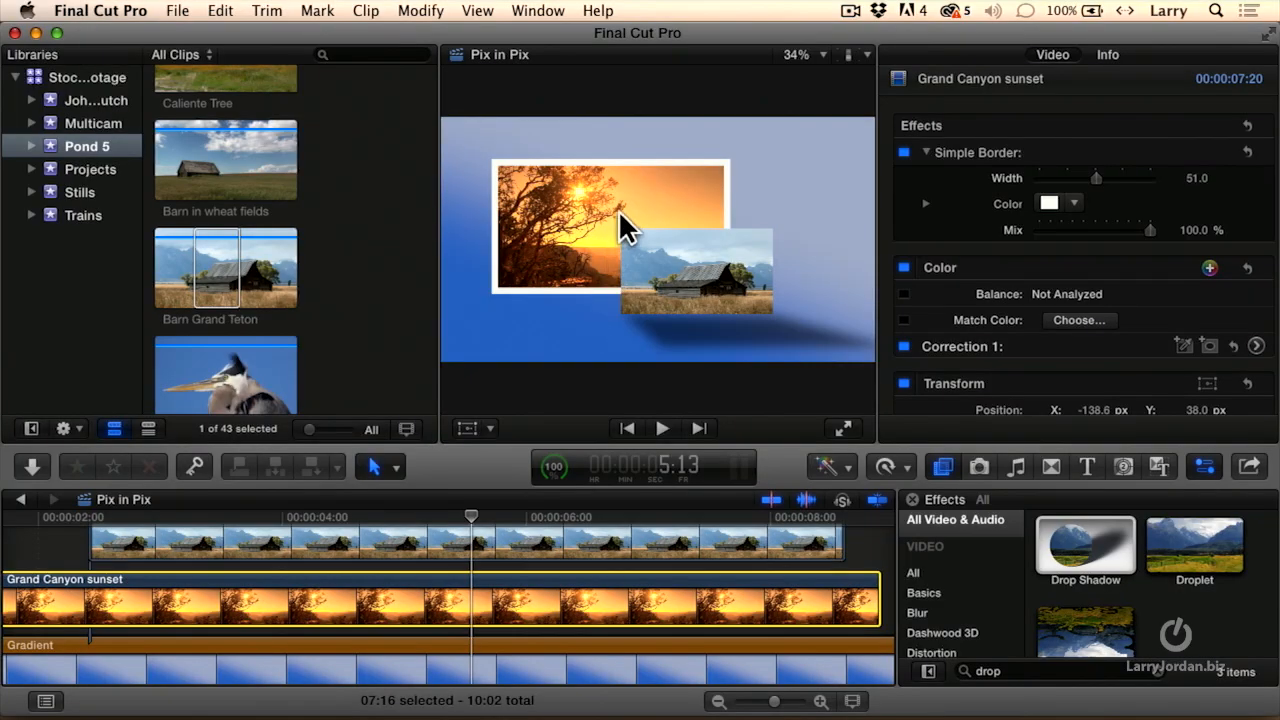
pyautogui.click(575, 195)
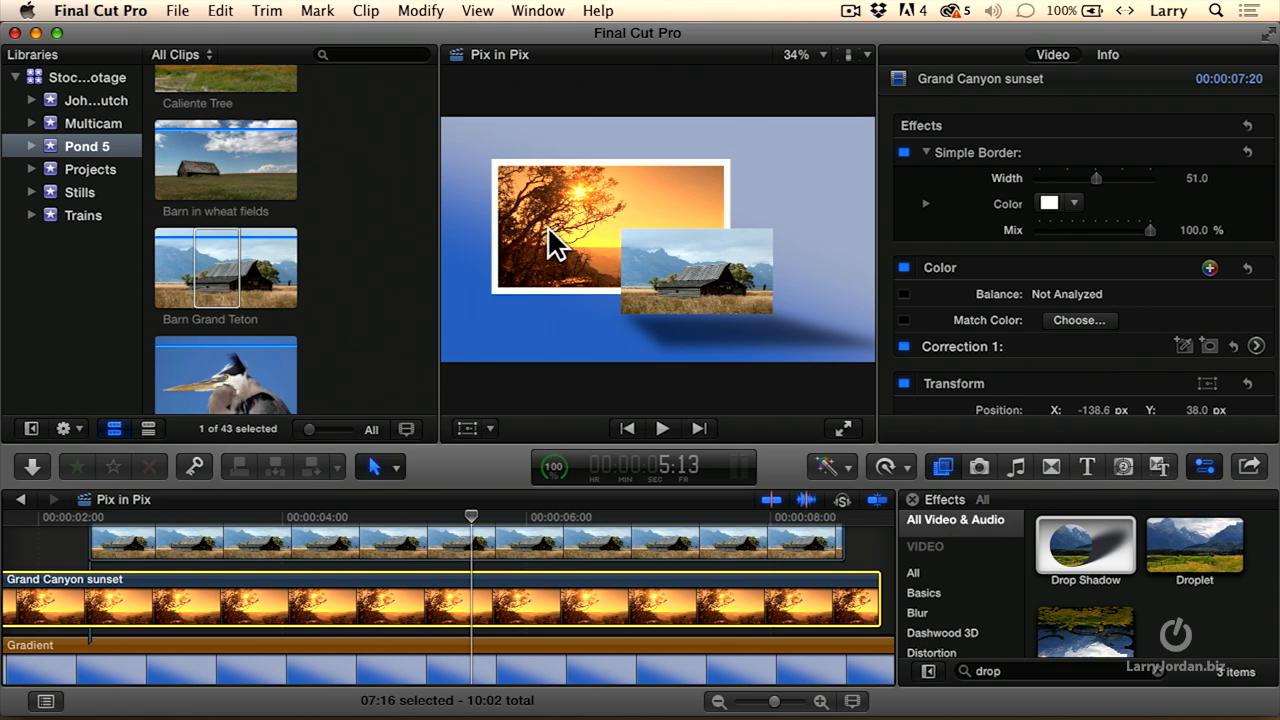
pyautogui.click(693, 287)
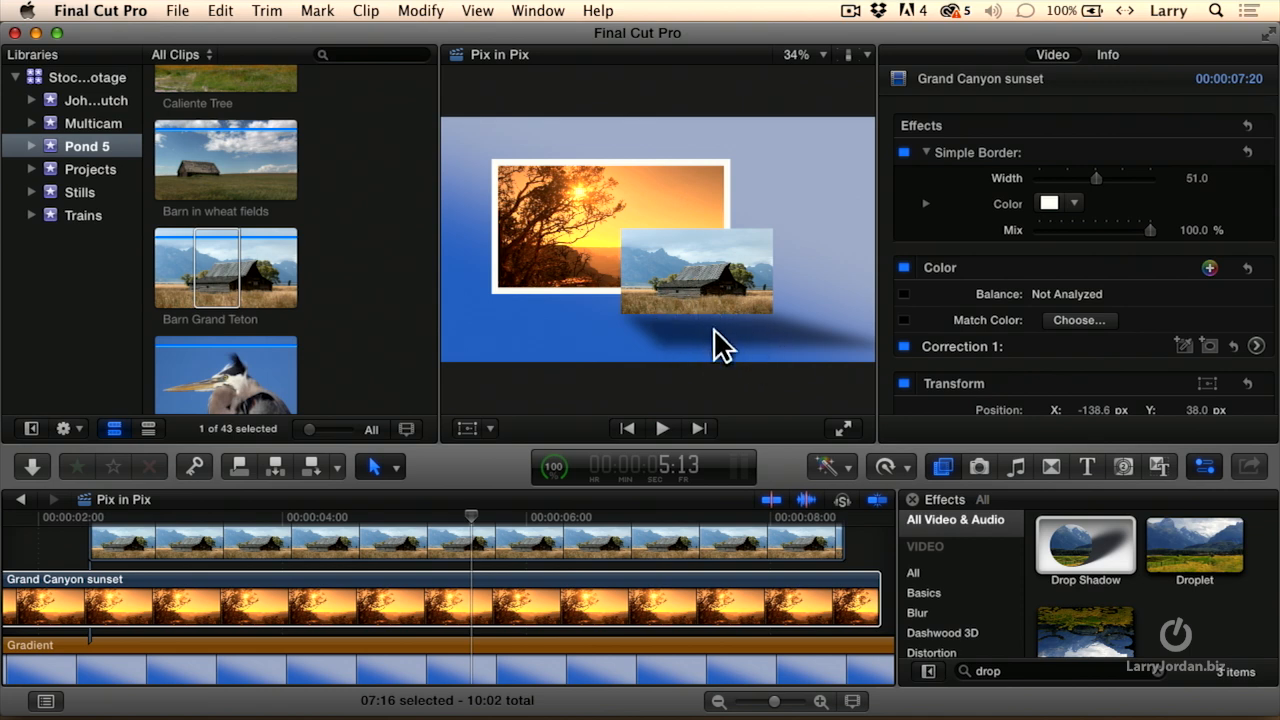
pyautogui.click(623, 545)
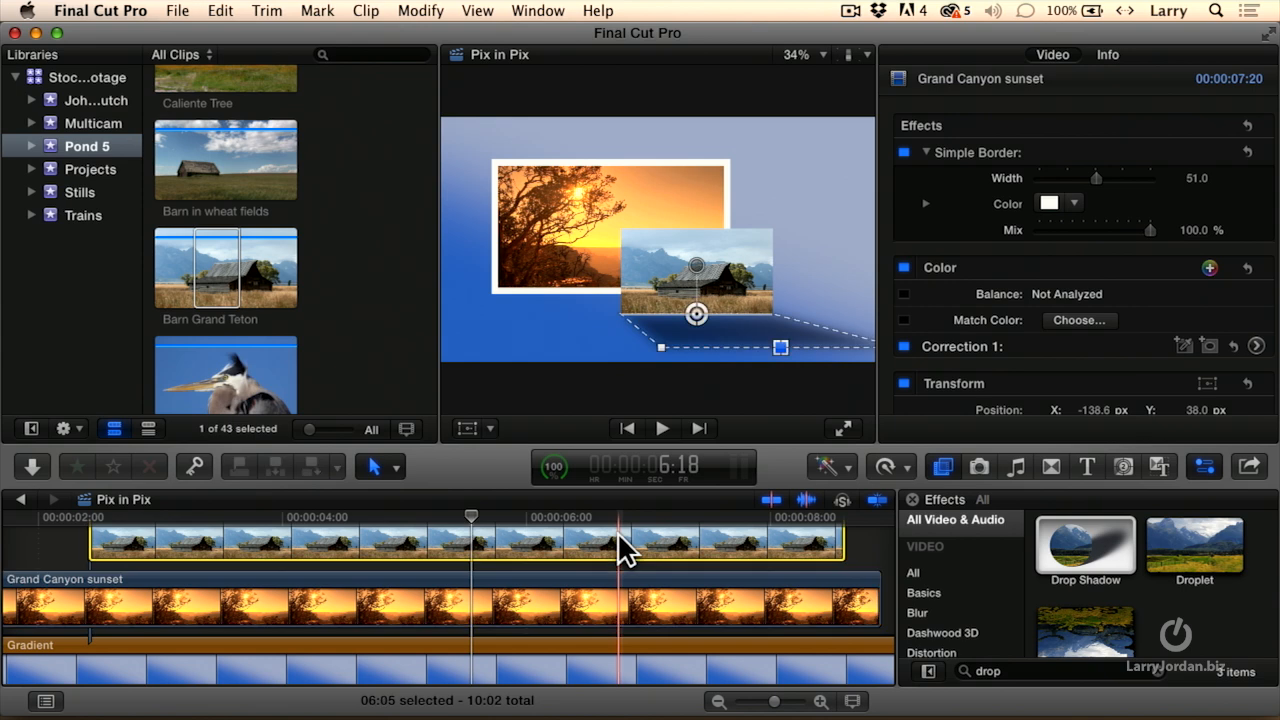
pyautogui.moveTo(776, 346); pyautogui.dragTo(648, 348)
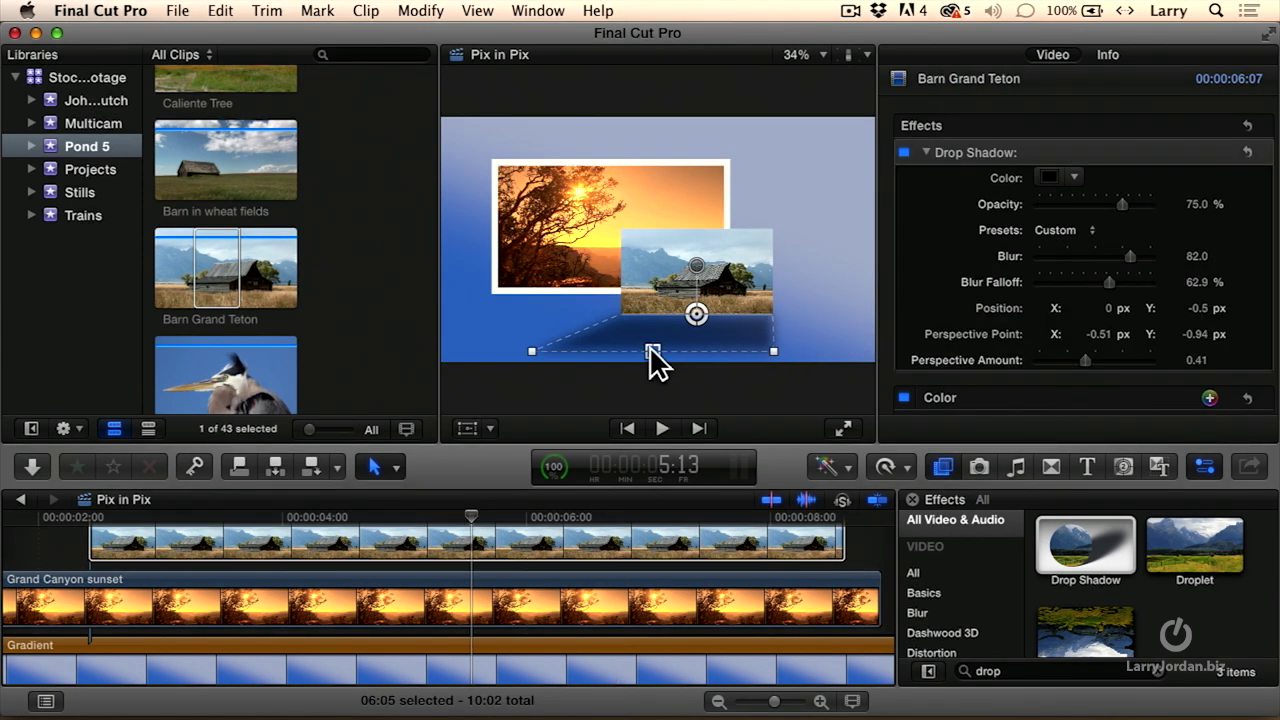
pyautogui.click(660, 598)
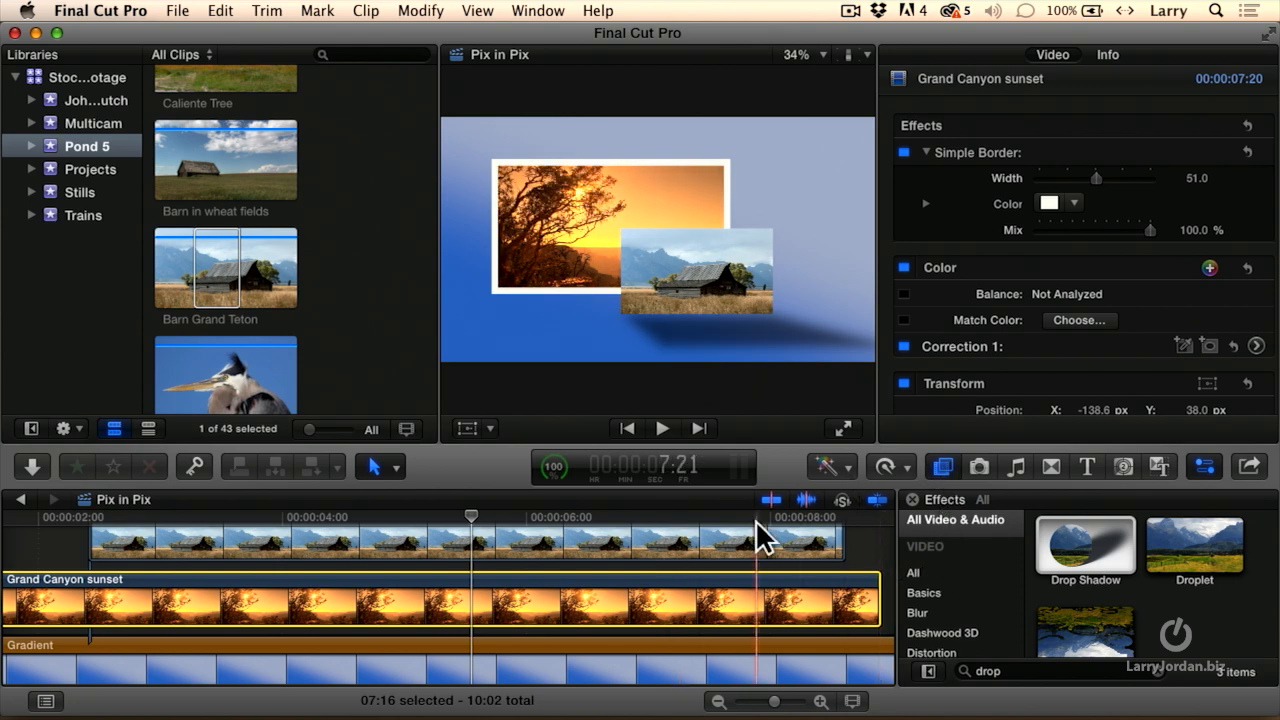
pyautogui.click(718, 545)
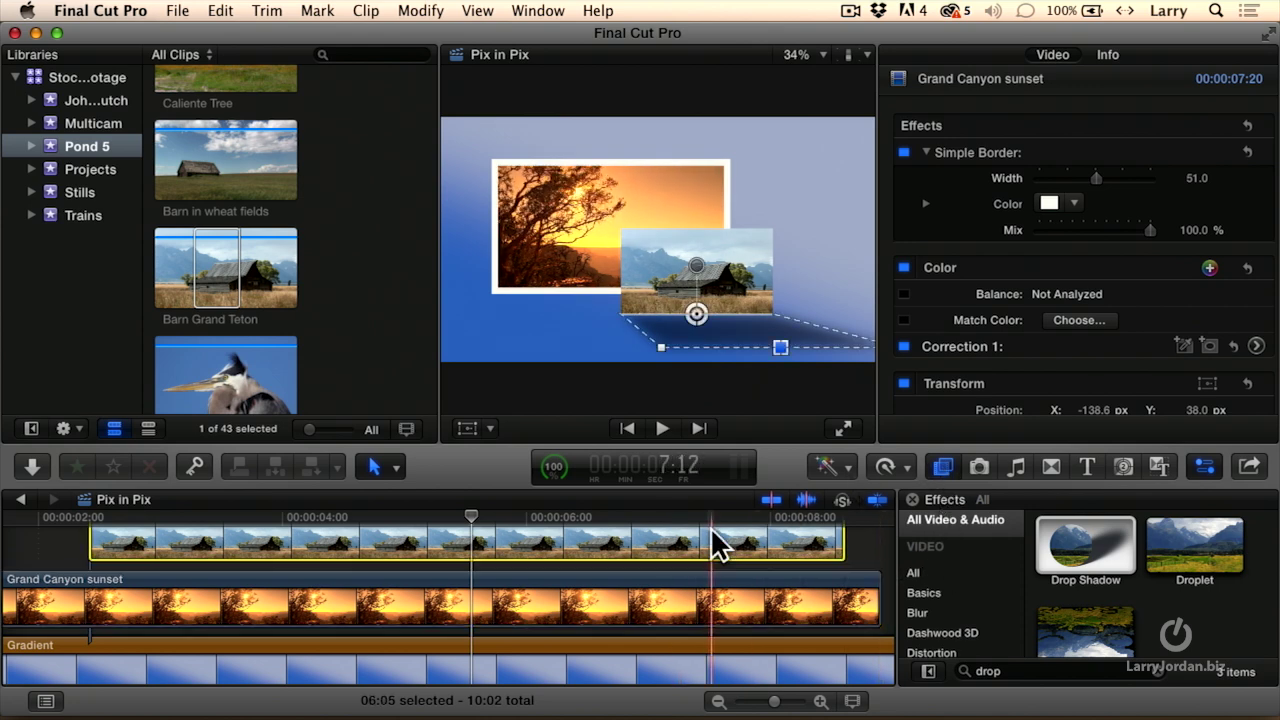
# - Keyframe the shadow settings, then swing the shadow to the lower left near the clip's end
pyautogui.click(1268, 152)
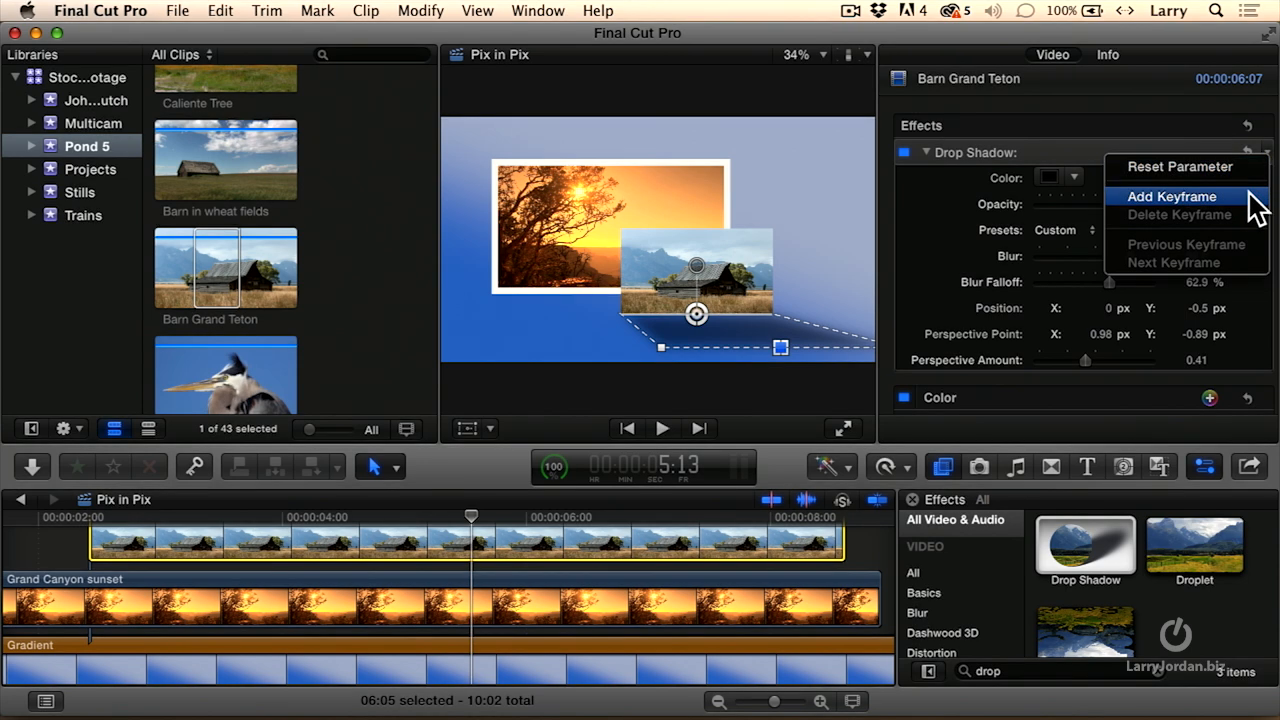
pyautogui.click(1250, 198)
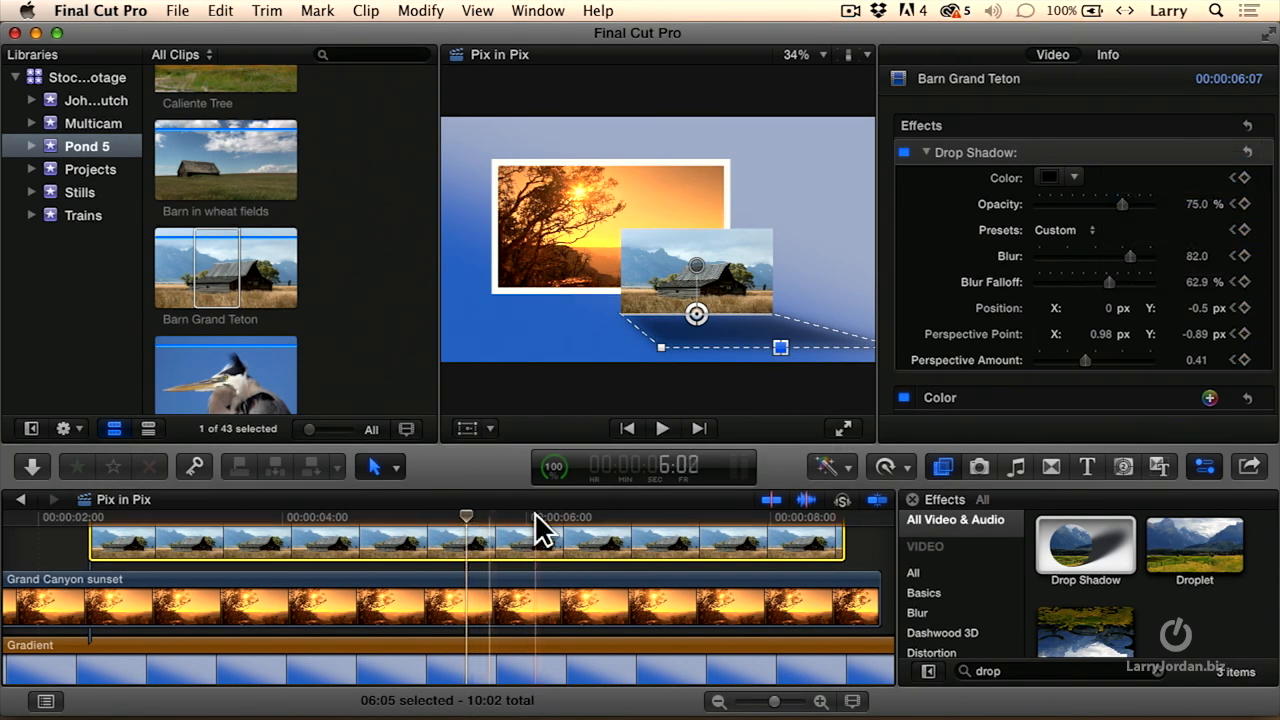
pyautogui.click(695, 518)
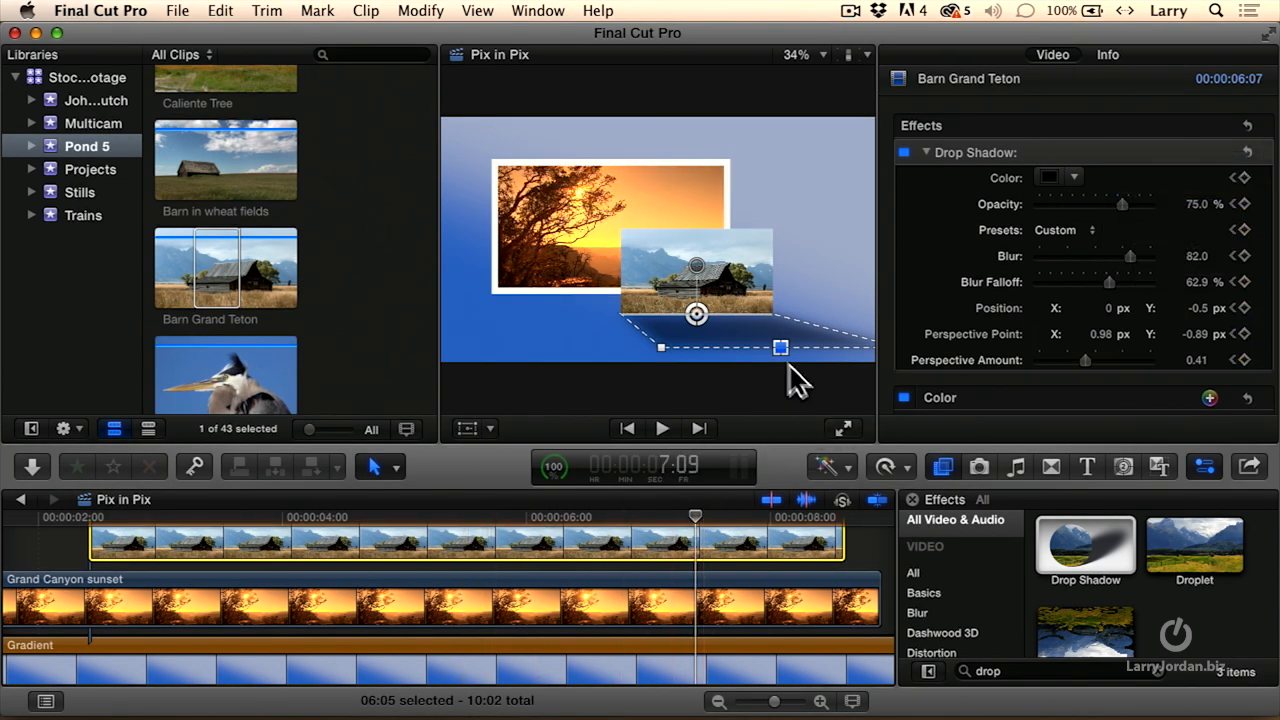
pyautogui.moveTo(781, 348); pyautogui.dragTo(612, 350)
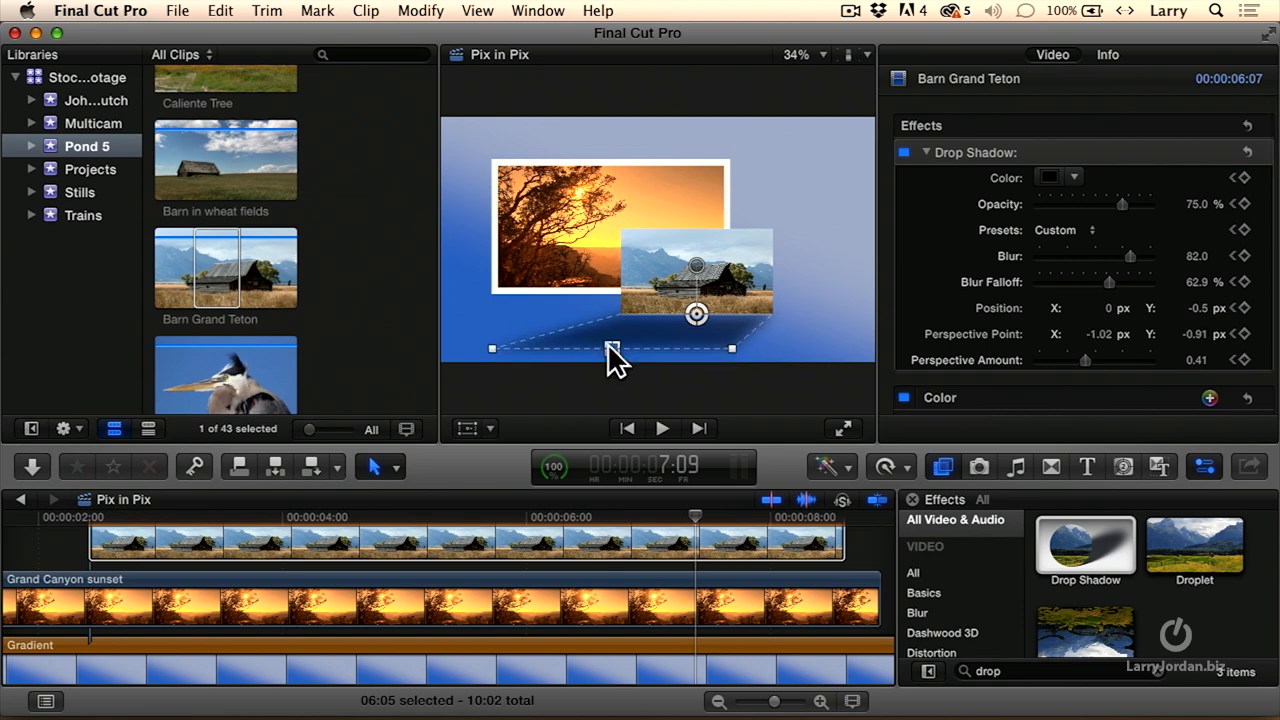
# - Play back the clip to review the shadow sweeping from right to left
pyautogui.click(368, 530)
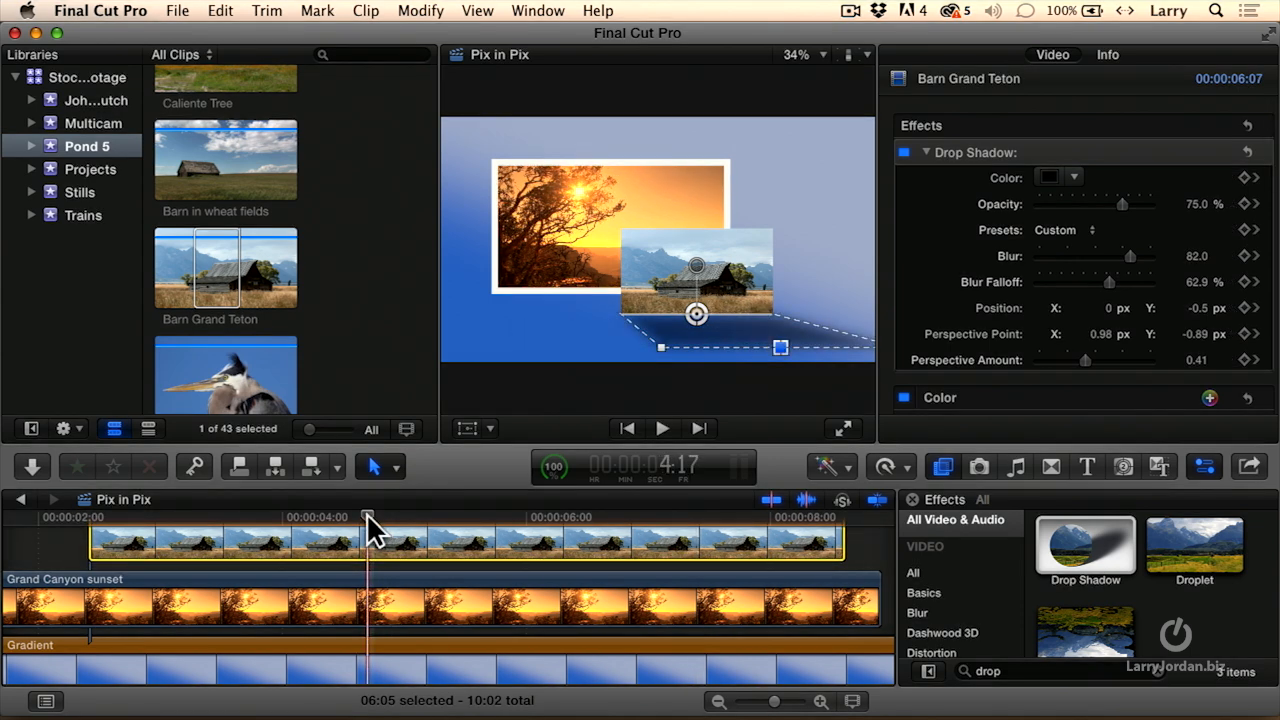
pyautogui.press('space')
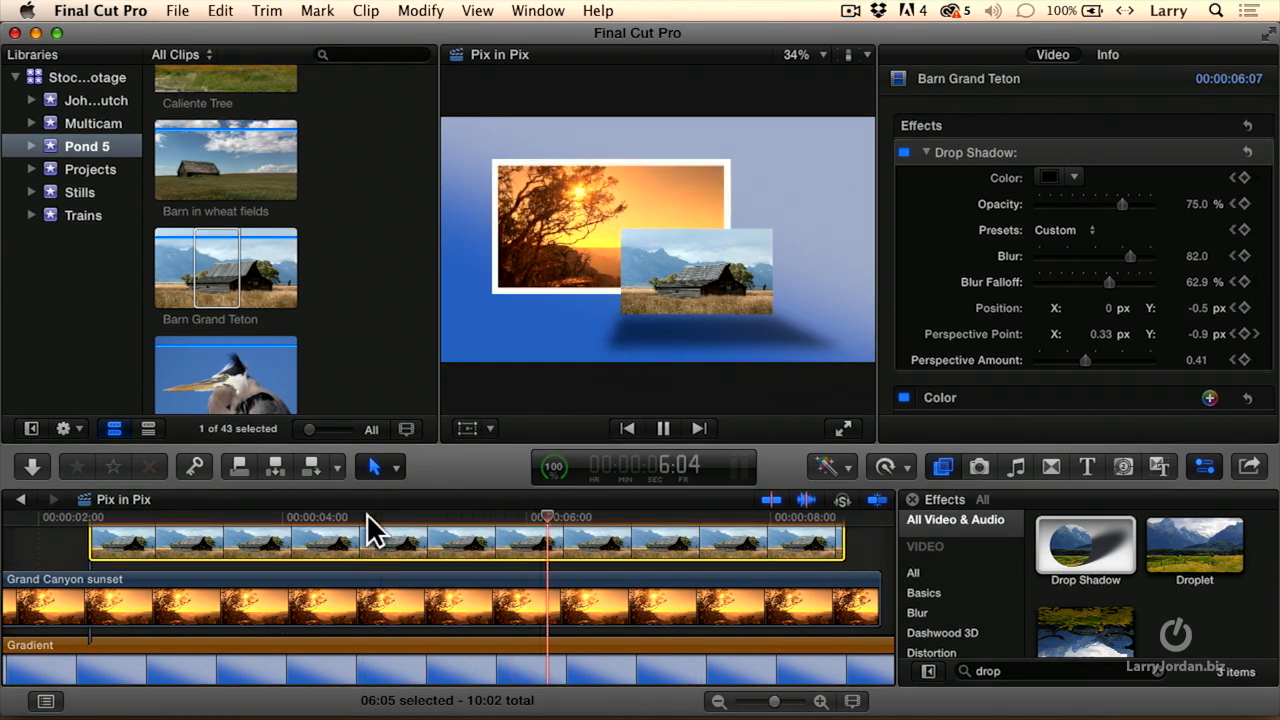
pyautogui.press('space')
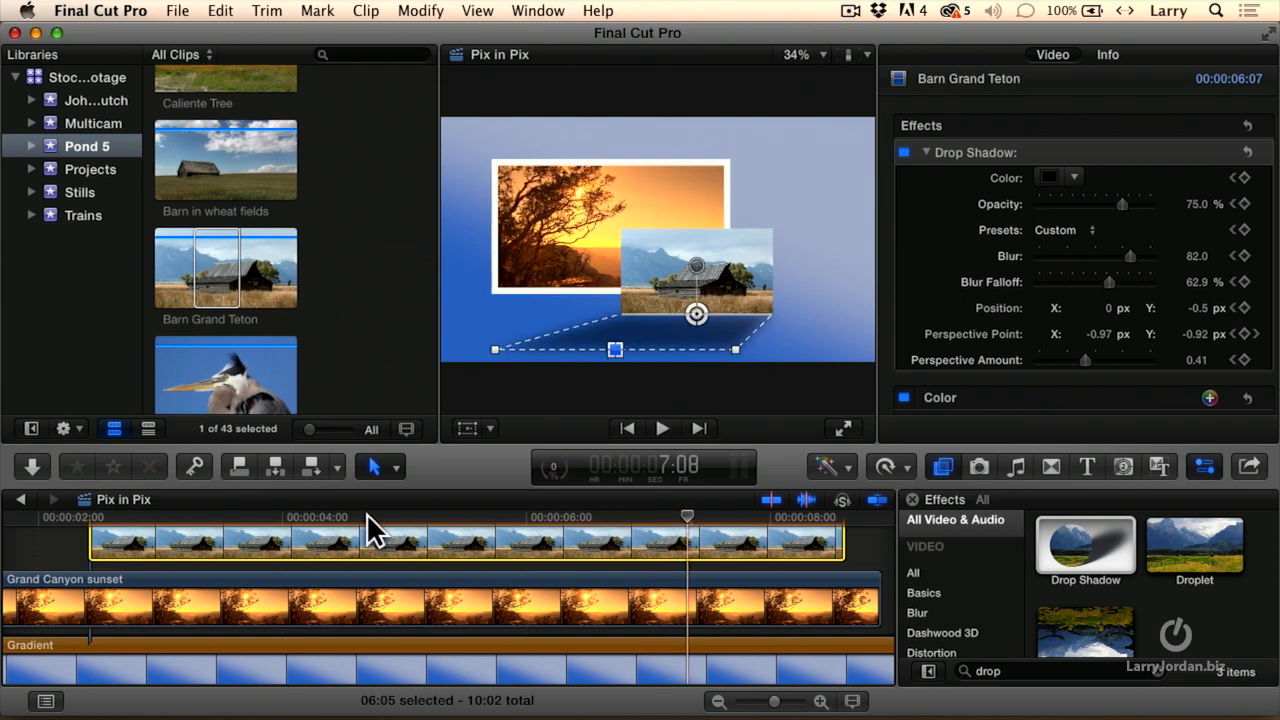
pyautogui.click(368, 518)
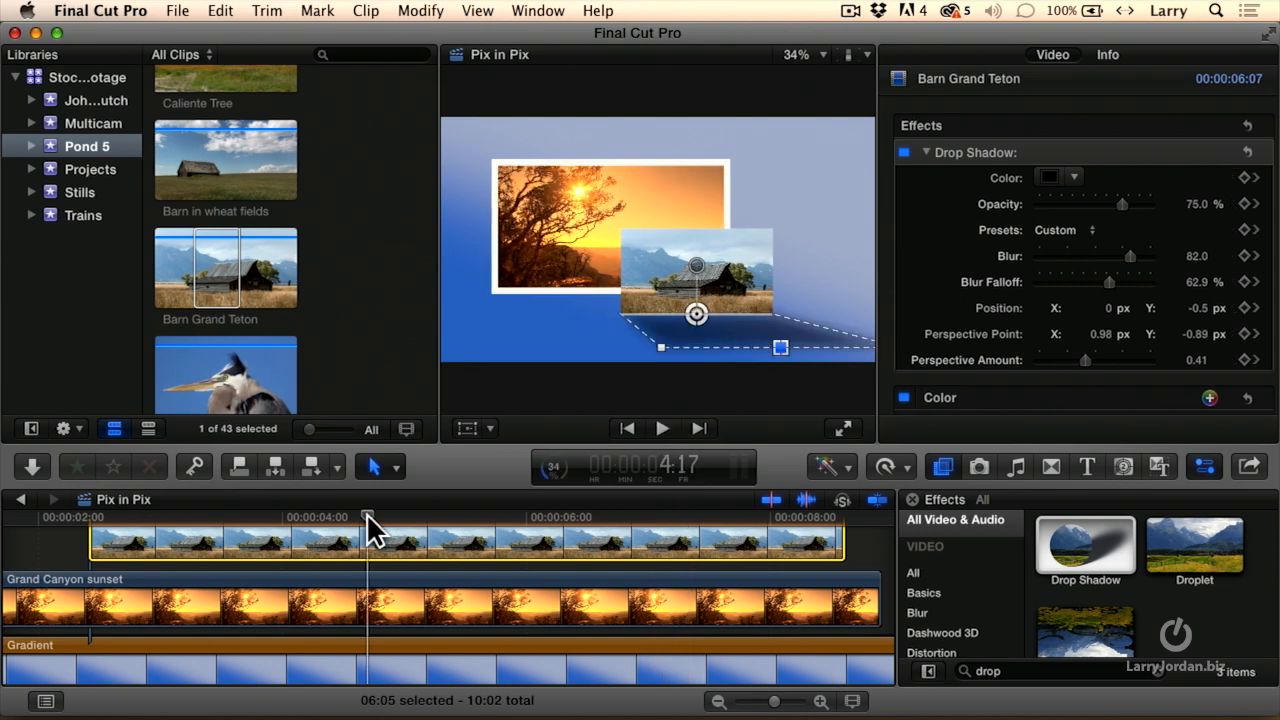
pyautogui.press('space')
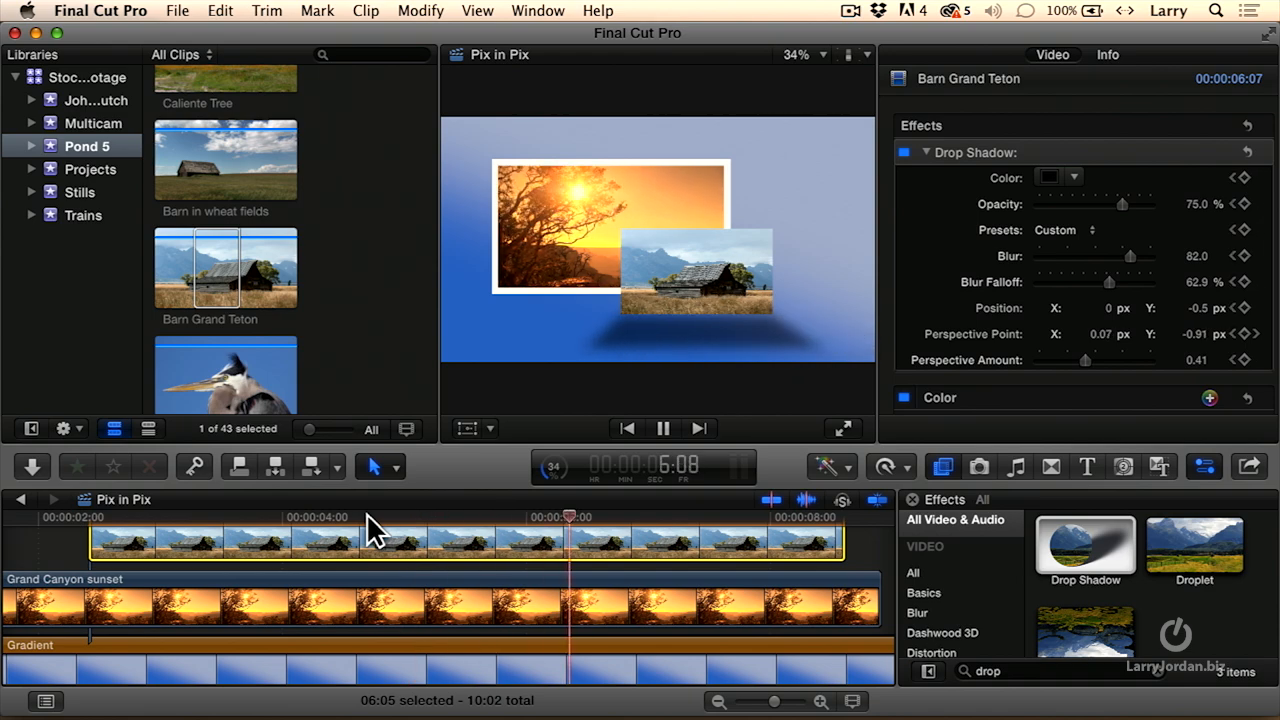